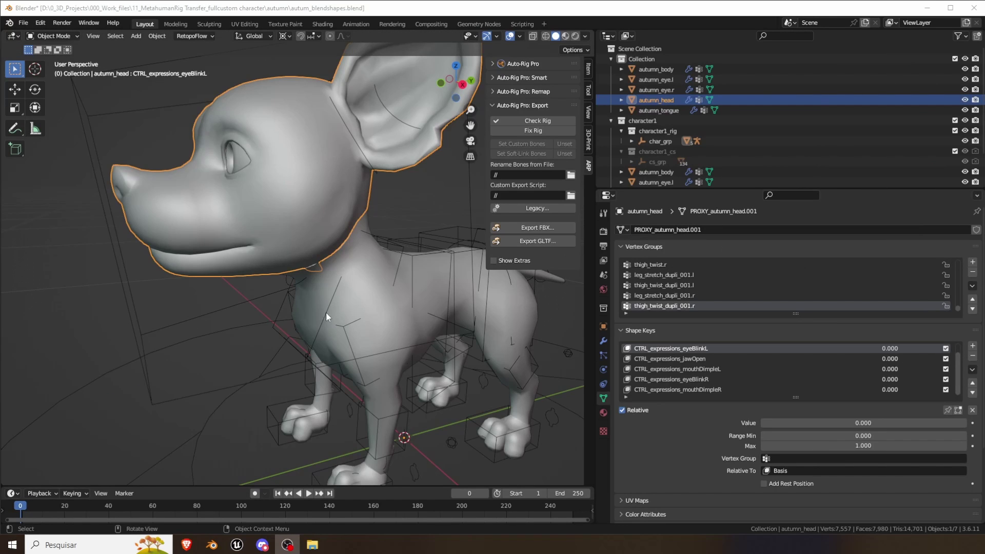
Select the dog character's rig to inspect it and hide the viewport sidebar
click(192, 310)
middle_drag(192, 309, 509, 287)
click(282, 240)
click(396, 222)
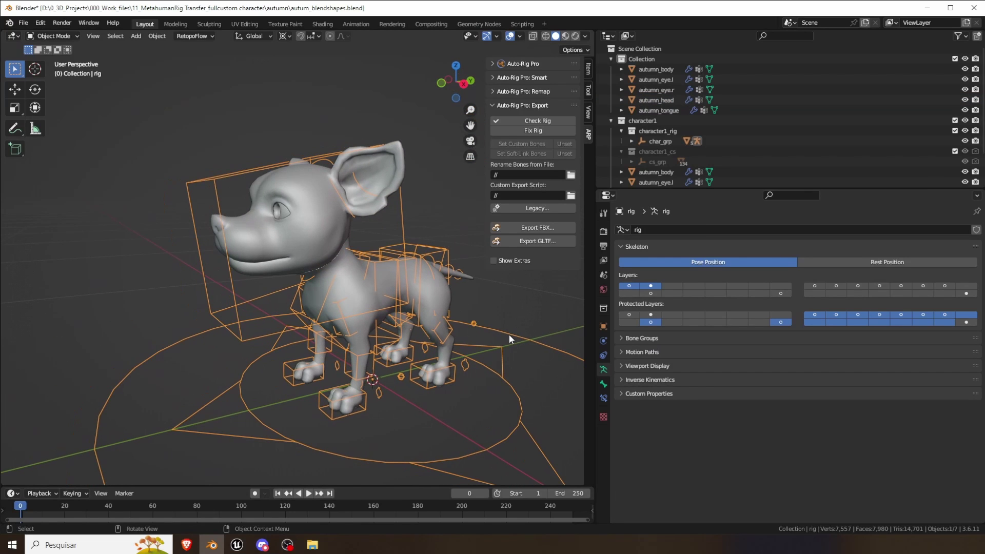
key(n)
Select the autumn_head mesh and enlarge its shape key list so that all entries fit
click(348, 212)
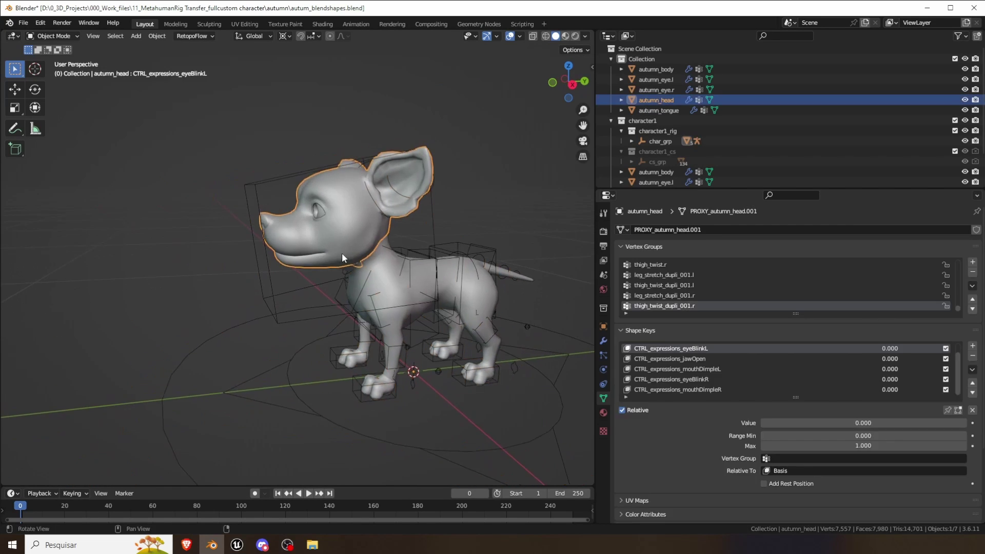
scroll(370, 257, up, 5)
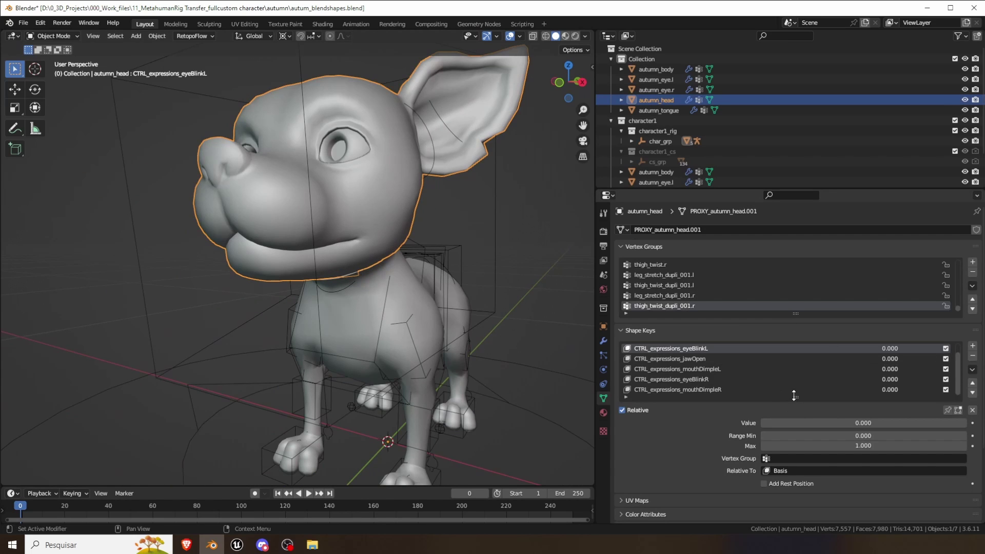
drag(794, 395, 797, 437)
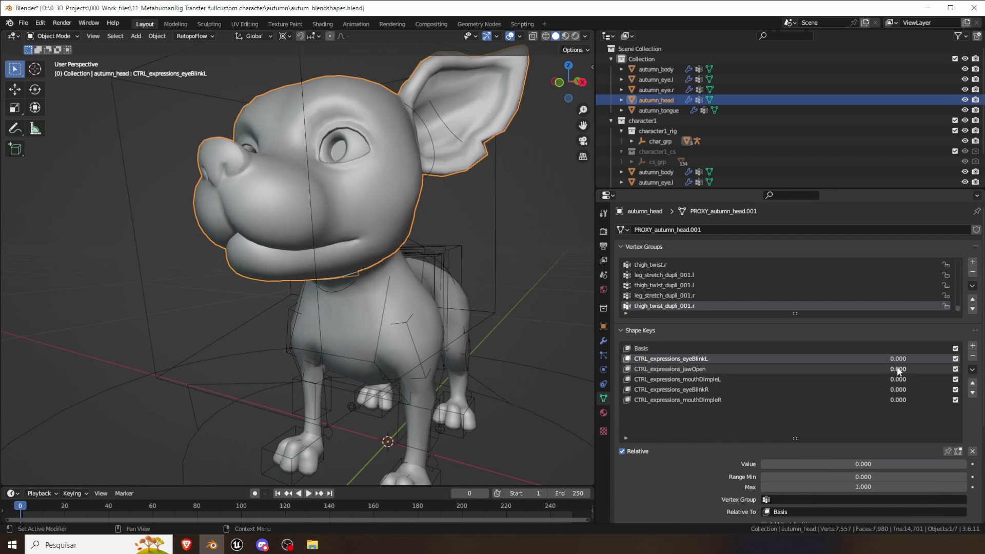
Set the CTRL_expressions_jawOpen shape key to 1.000 on both the autumn_head and autumn_tongue meshes
drag(898, 370, 957, 371)
middle_drag(446, 310, 485, 296)
click(431, 227)
middle_drag(434, 228, 422, 248)
drag(897, 359, 960, 360)
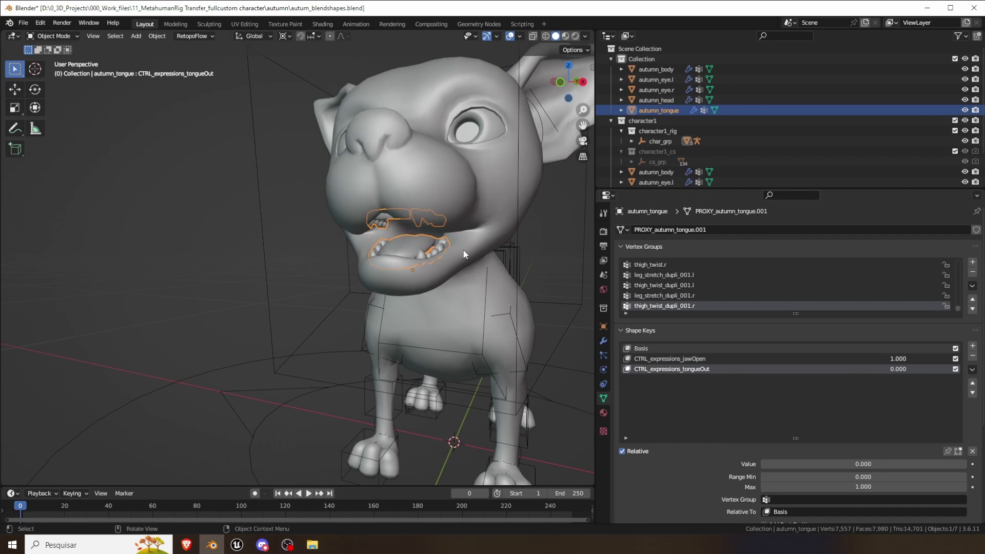
Hide the autumn_body mesh and select autumn_tongue to view its shape keys
middle_drag(464, 254, 405, 250)
click(514, 342)
key(h)
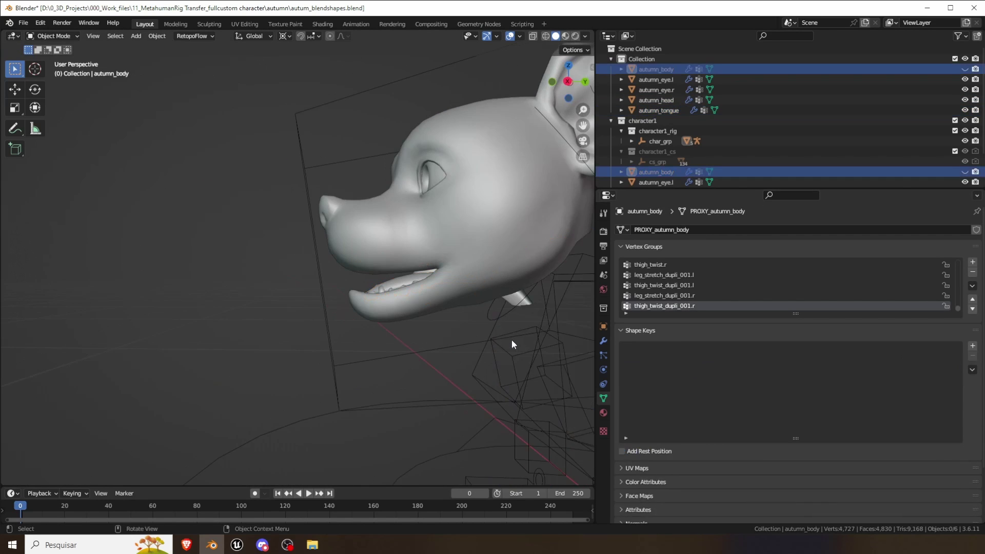
middle_drag(512, 340, 356, 313)
click(354, 314)
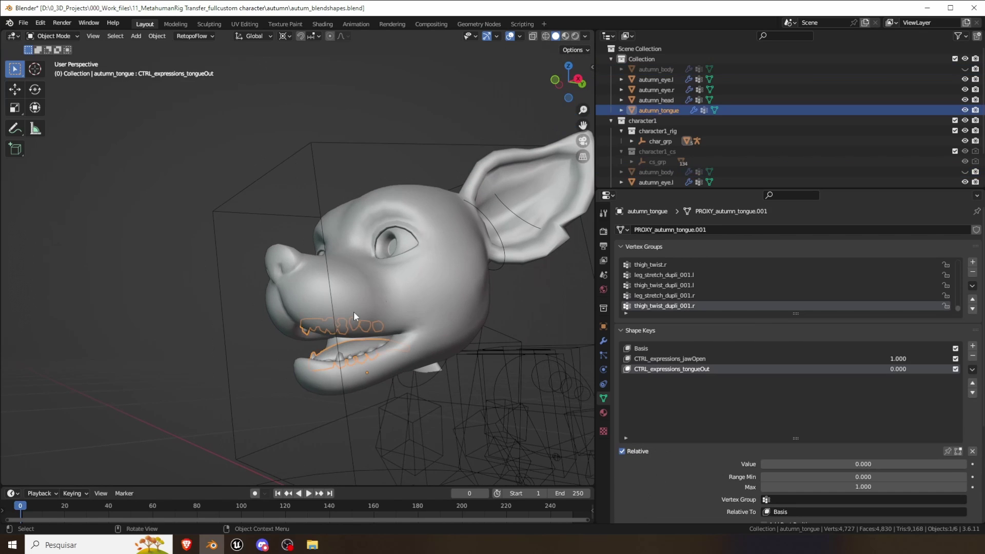
Select the separate head and left eye meshes in turn to compare their shape key lists
click(399, 239)
alt+drag(454, 282, 423, 280)
click(488, 275)
alt+drag(491, 275, 363, 300)
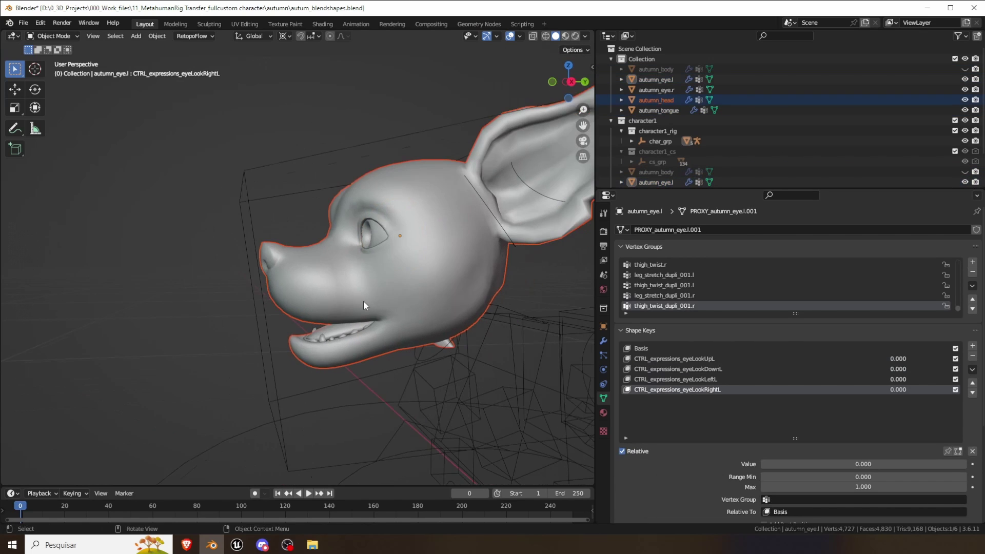
middle_drag(430, 223, 337, 215)
click(316, 211)
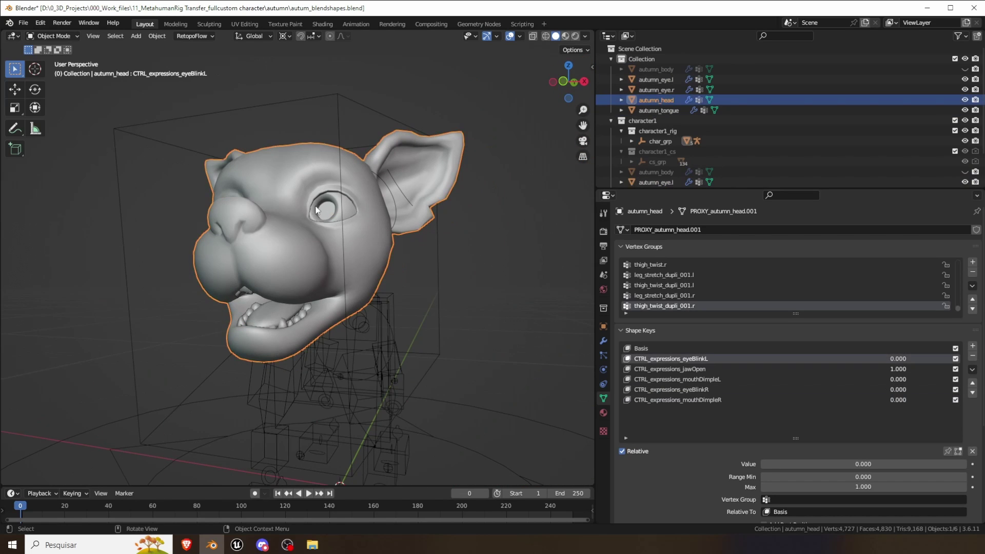
click(327, 208)
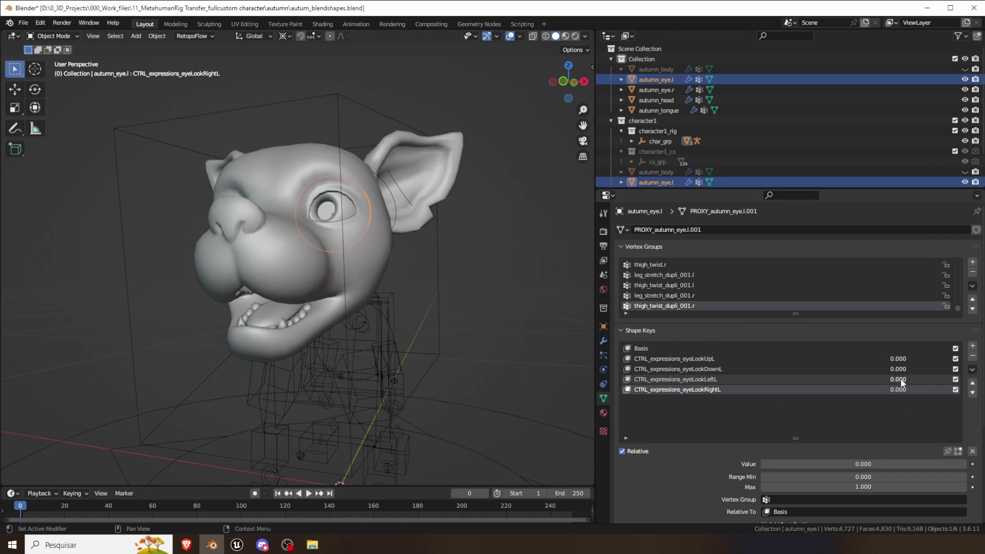
Examine the naming of the left eye's CTRL_expressions_eyeLookUpL shape key by opening its name for editing
drag(900, 378, 849, 380)
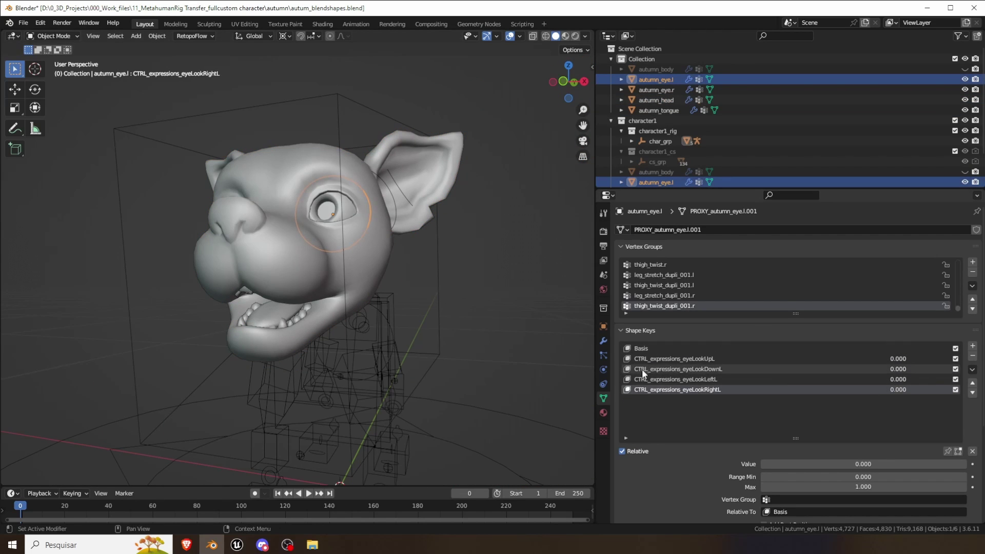
double_click(699, 359)
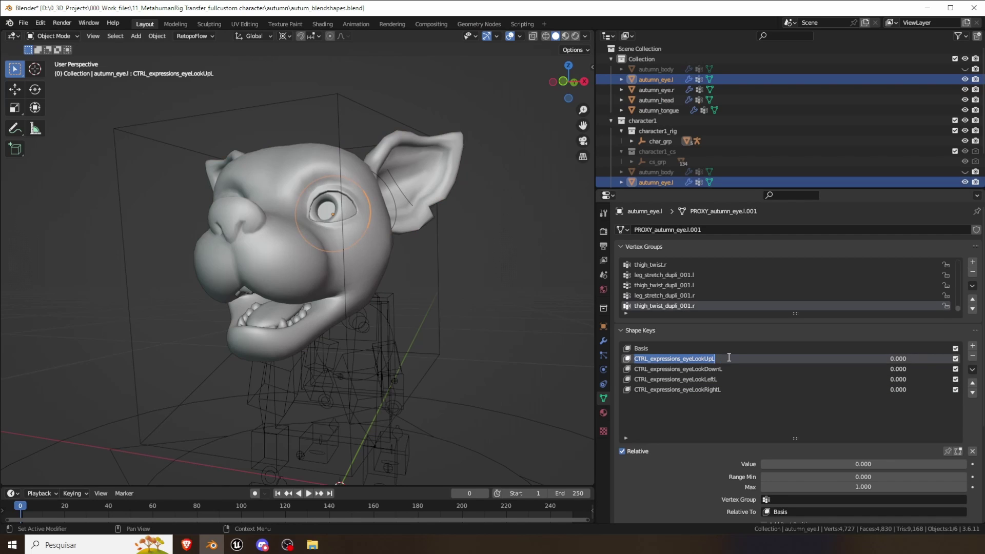
click(686, 359)
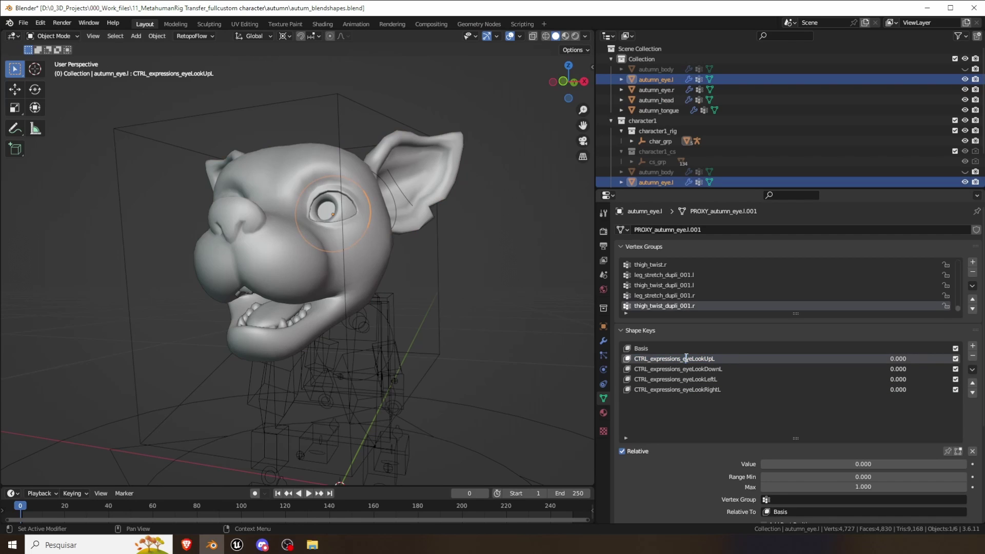
drag(697, 359, 735, 358)
Switch to the browser and examine the documentation page listing the Control Curves Driven by MetaHuman Animator
click(186, 545)
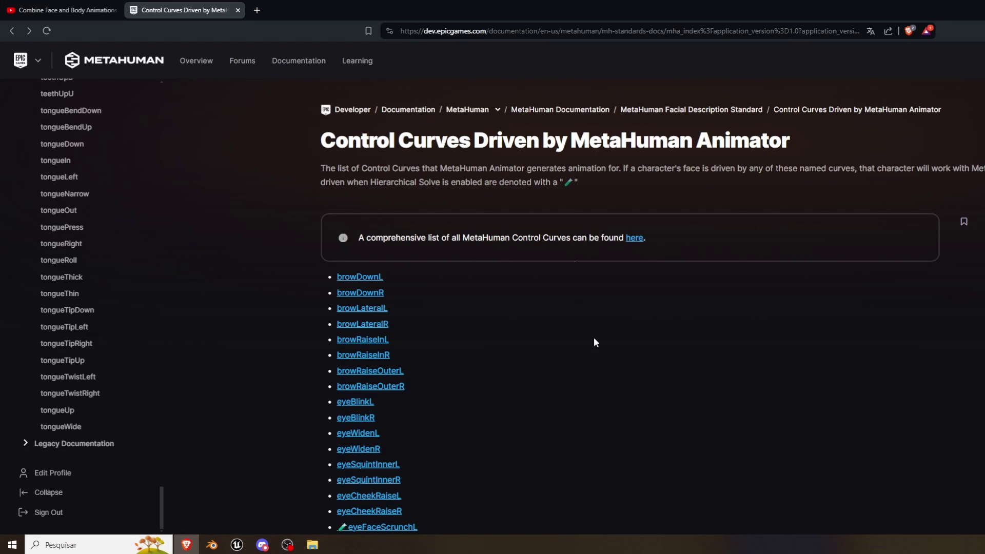
scroll(565, 218, down, 3)
scroll(566, 325, up, 3)
drag(792, 141, 294, 140)
click(668, 352)
drag(693, 141, 807, 152)
click(725, 271)
scroll(497, 316, down, 3)
scroll(445, 257, up, 1)
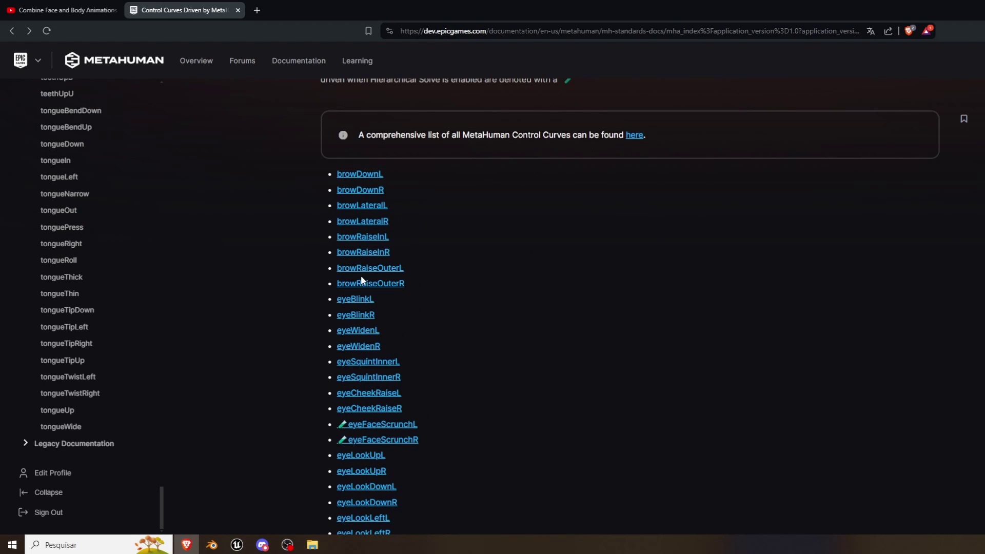
Open the browDownL curve's documentation page and examine its name, description and reference image
click(354, 174)
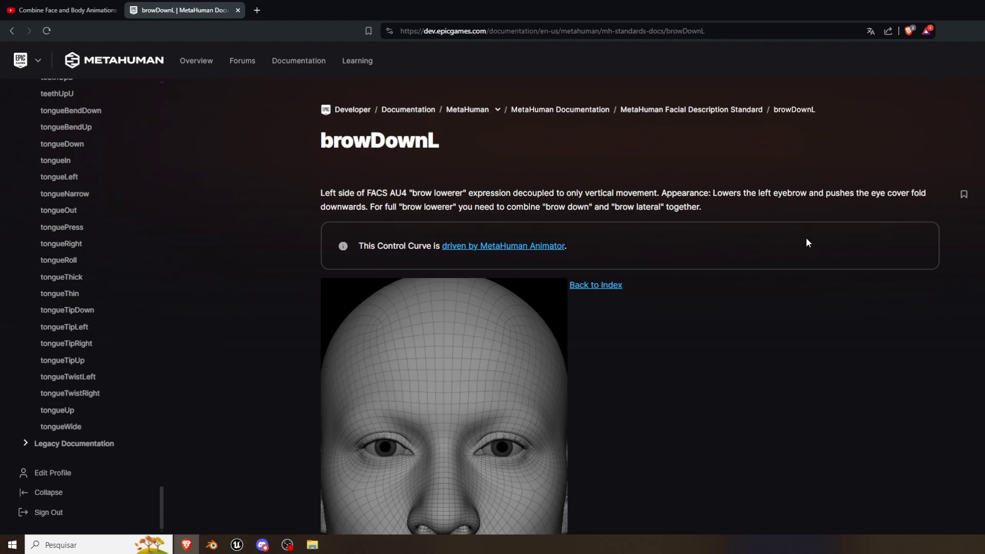
scroll(618, 352, down, 1)
scroll(552, 313, up, 2)
drag(440, 141, 286, 147)
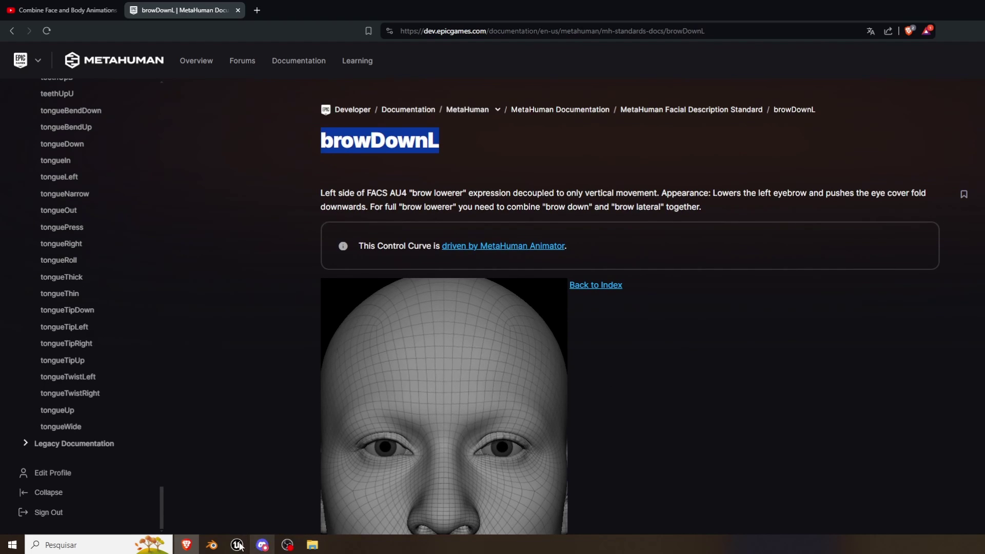
Switch back to Blender and unhide the autumn_body mesh
click(212, 545)
click(630, 357)
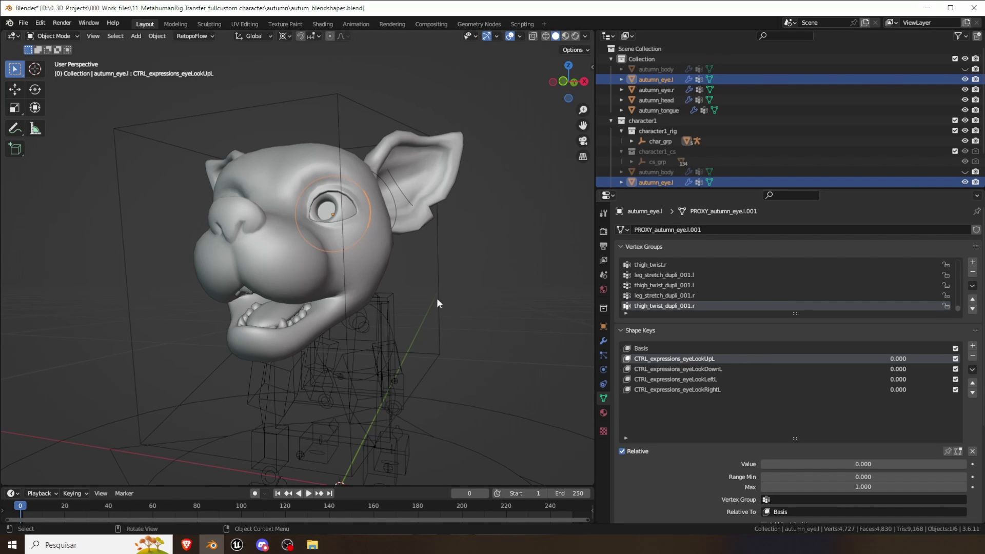
middle_drag(437, 298, 458, 315)
click(565, 205)
key(alt+h)
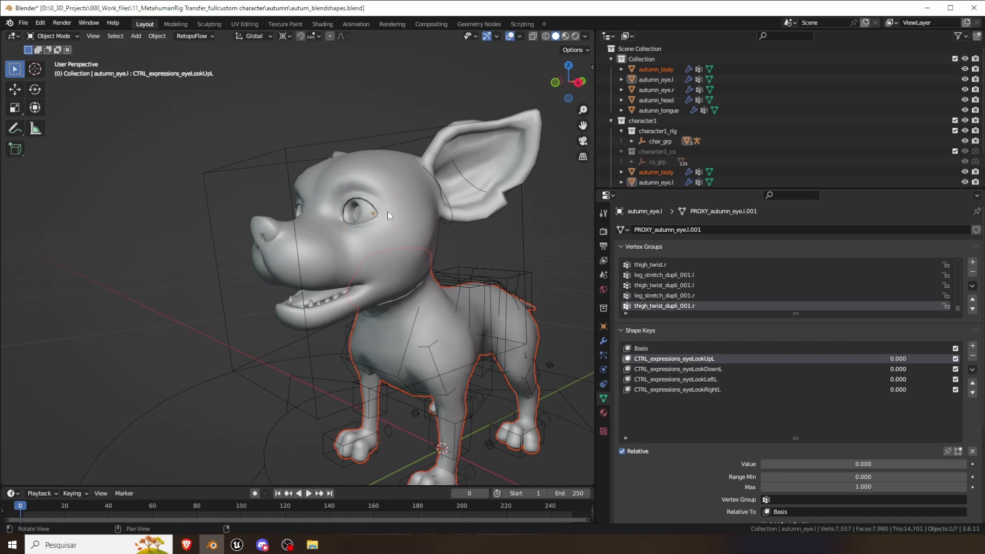
Hide autumn_body and autumn_head to inspect the separate eyes and tongue, and unhide all meshes again
click(436, 307)
alt+drag(410, 311, 367, 310)
click(434, 323)
click(433, 322)
key(h)
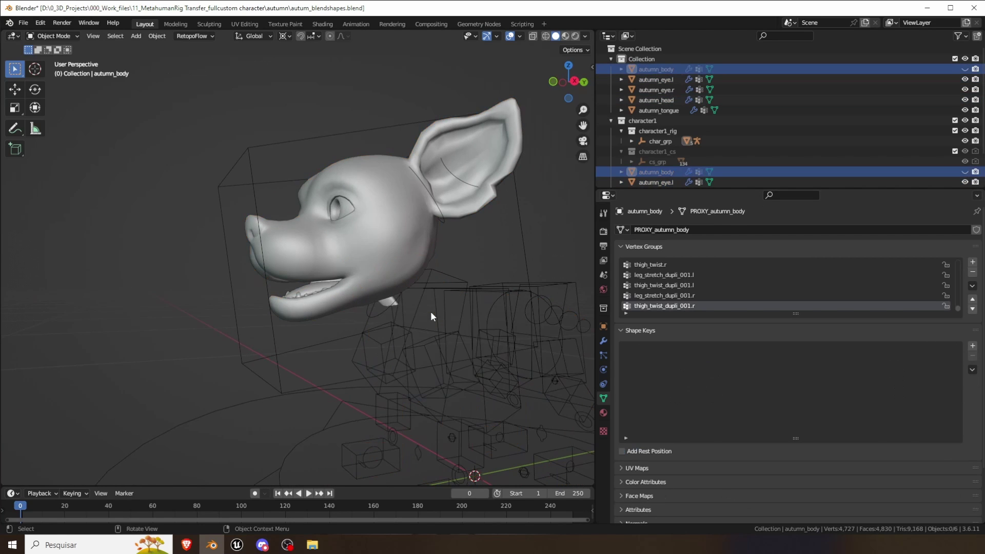
click(372, 258)
key(h)
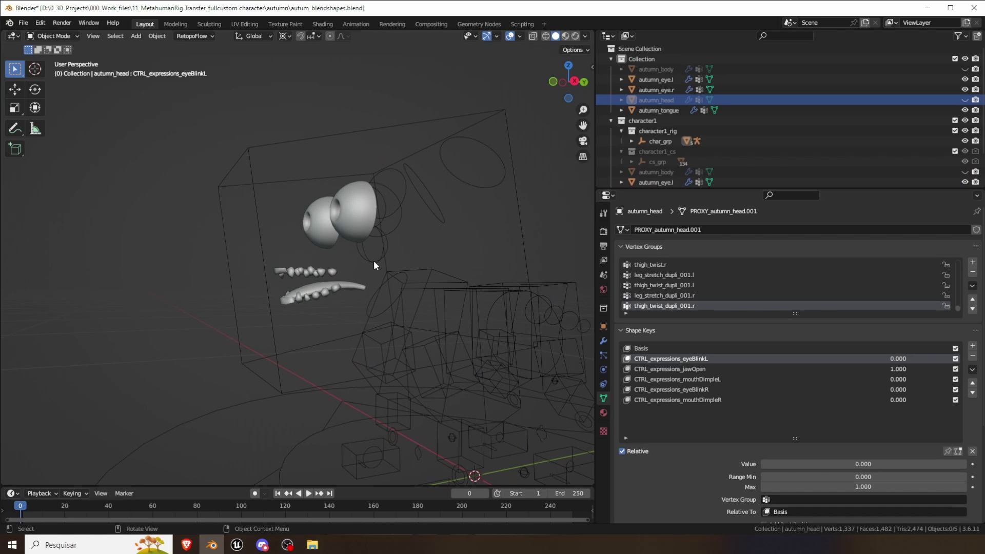
key(alt+h)
middle_drag(519, 245, 496, 227)
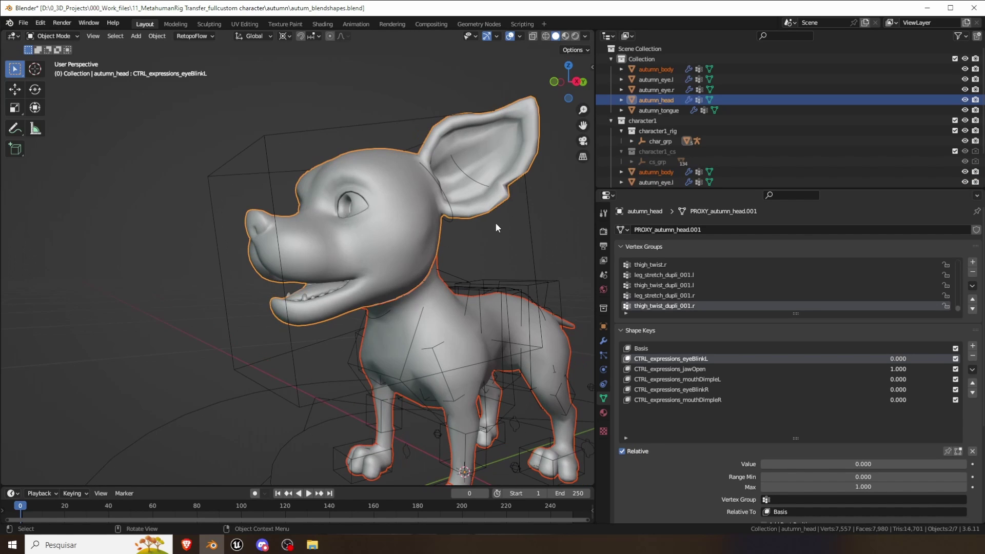
Switch to Unreal Editor's autum_Skeleton window and open the Content/MetaHumans/Common/Face folder
mouse_move(237, 545)
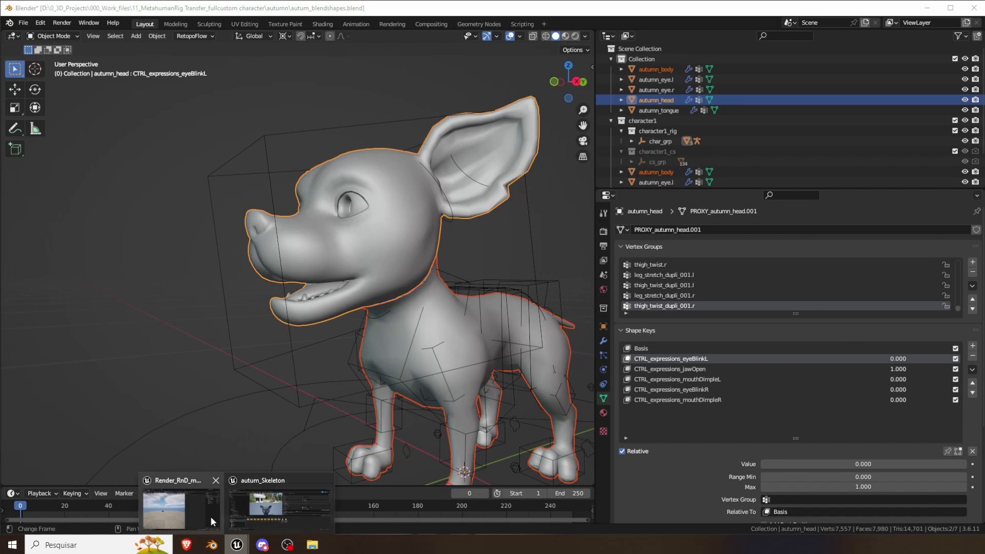
click(246, 513)
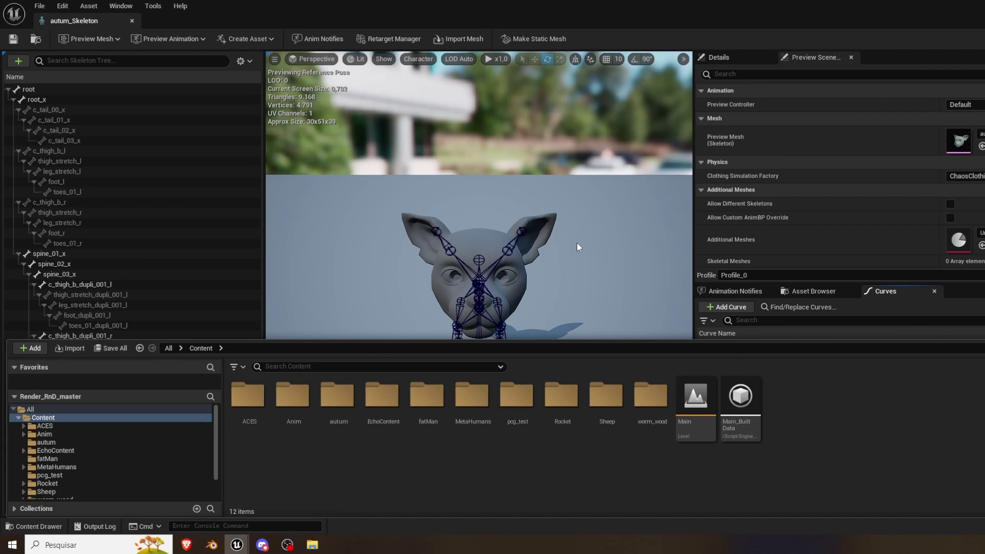
double_click(478, 394)
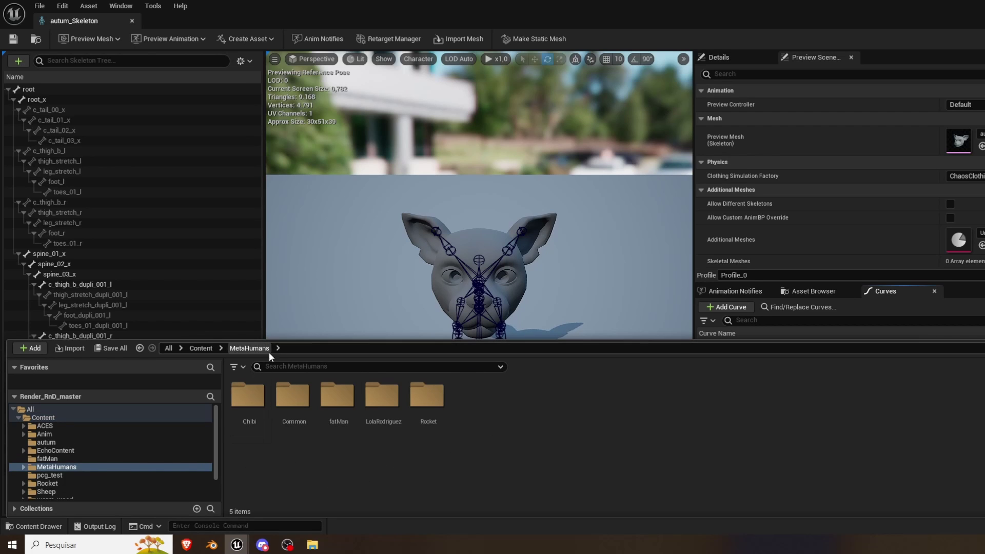
double_click(292, 402)
click(337, 407)
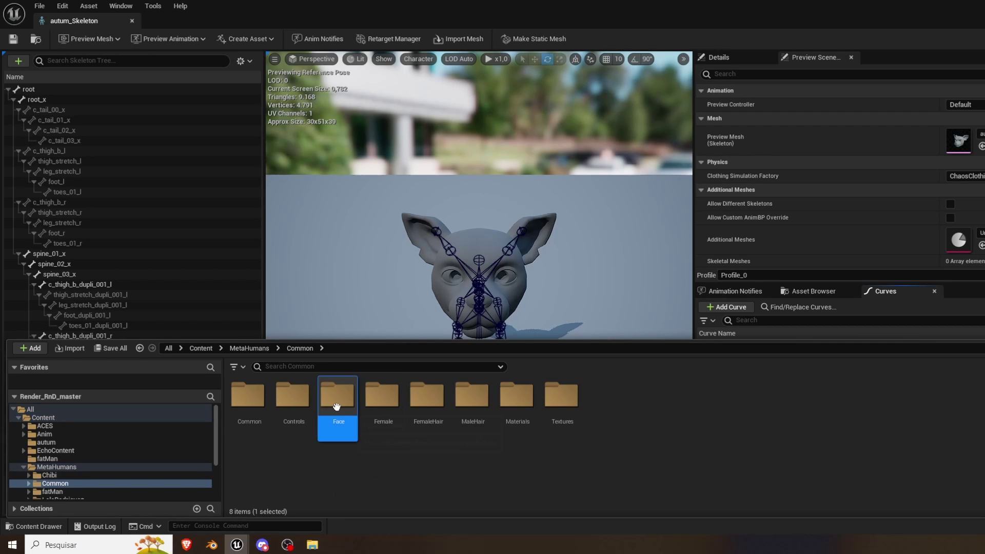
key(Return)
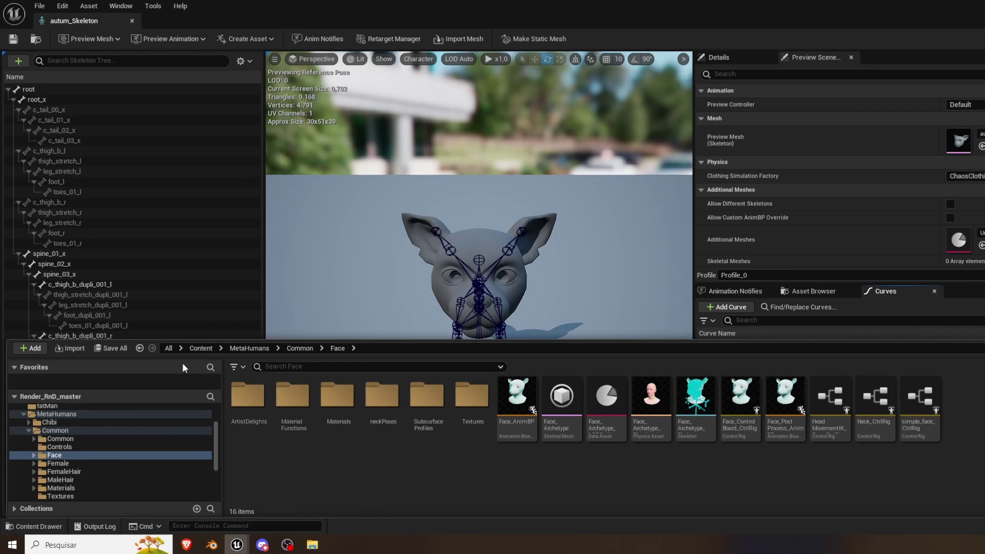
Paste a copy of the Face_ControlBoard_CtrlRig asset into the Content/autum folder and rename it face_Autum_controlrig
click(201, 348)
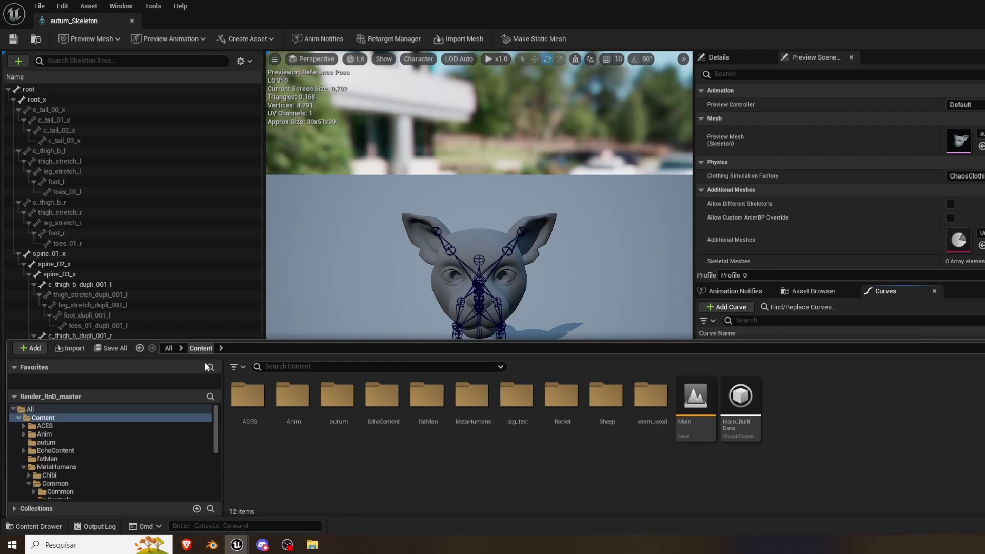
double_click(338, 397)
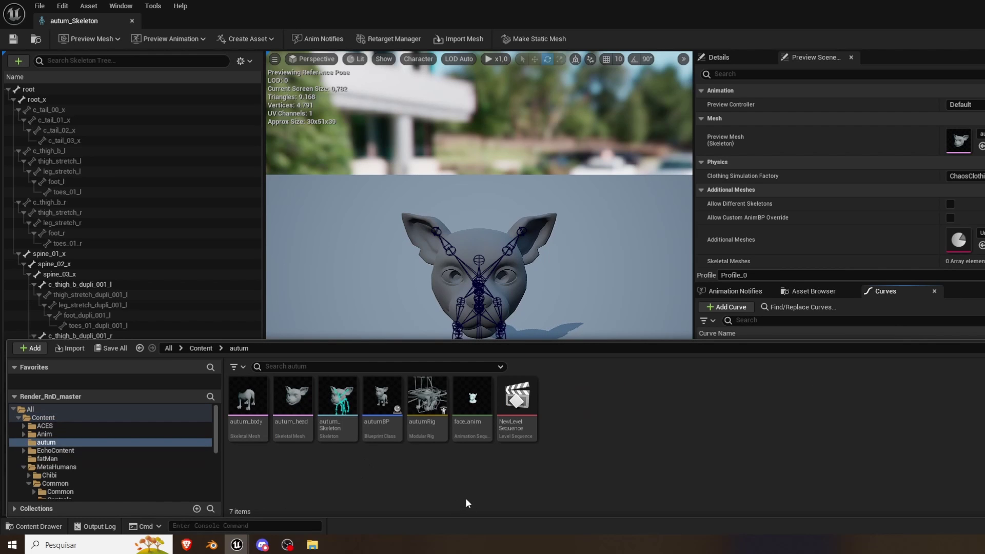
key(ctrl+v)
click(581, 407)
key(F2)
text(face_Autu)
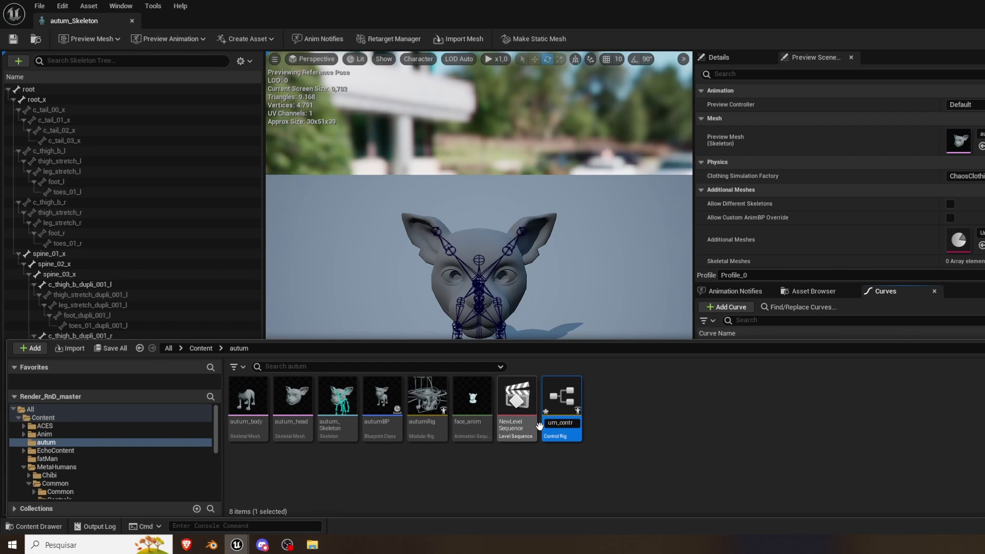
text(m_controlrig)
key(Return)
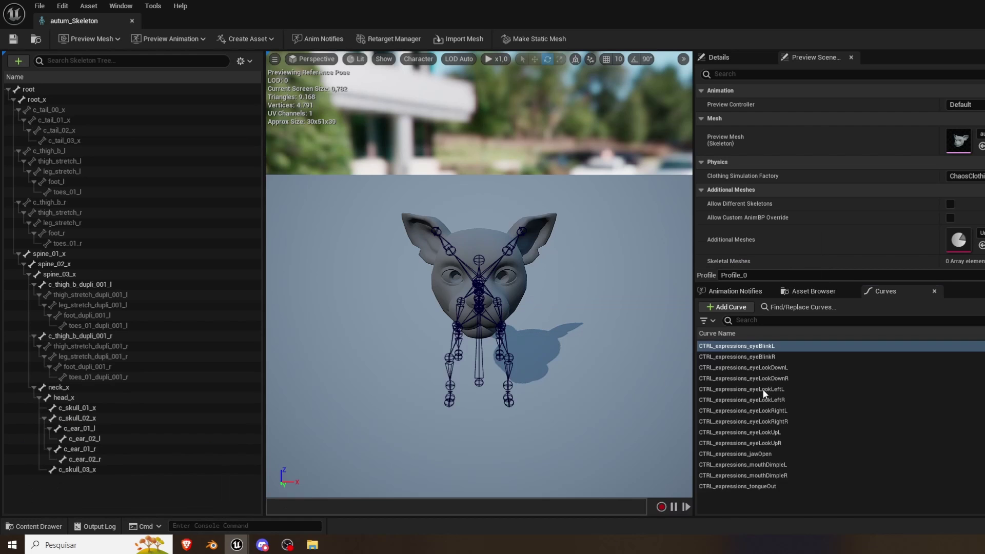
Open the face_Autum_controlrig asset and search its rig graph for jaw_open
key(ctrl+space)
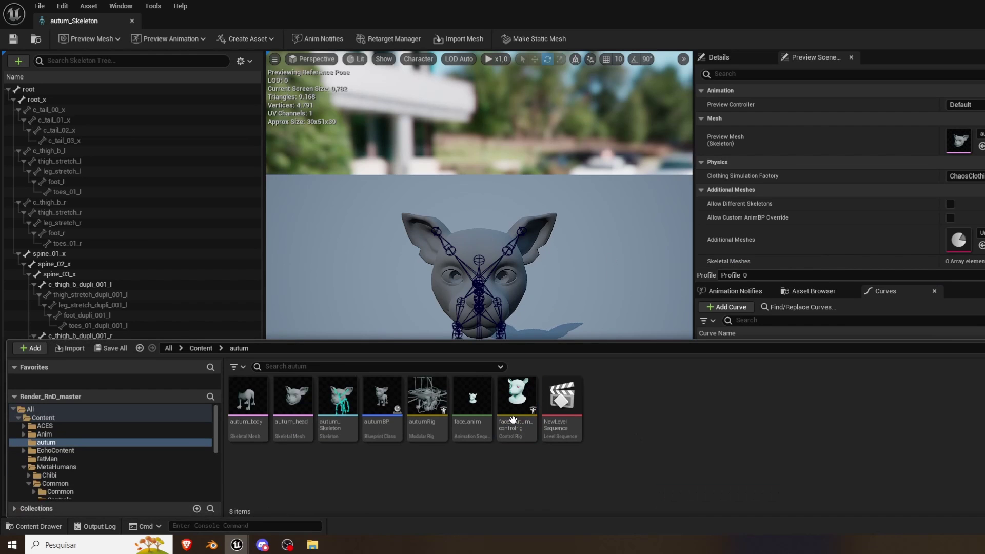
key(Return)
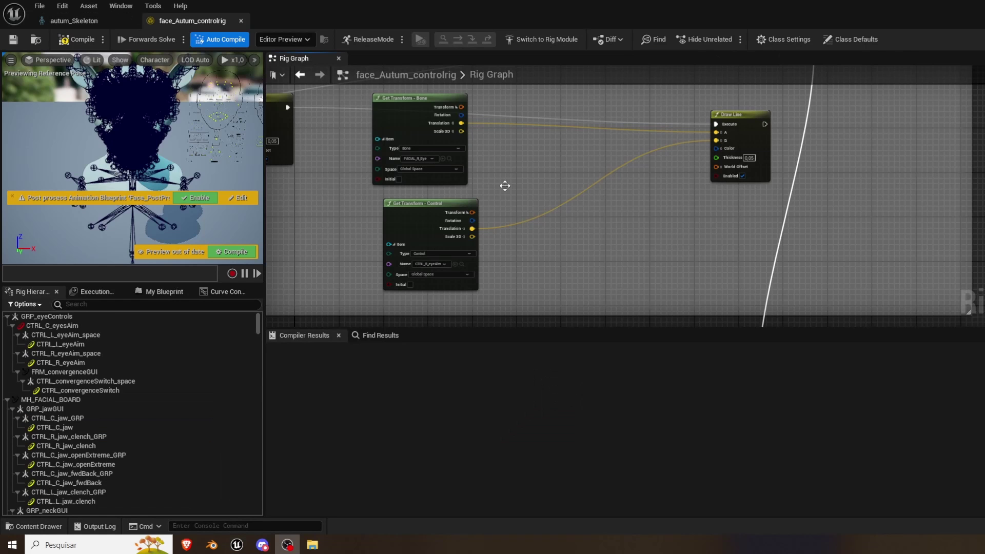
click(375, 336)
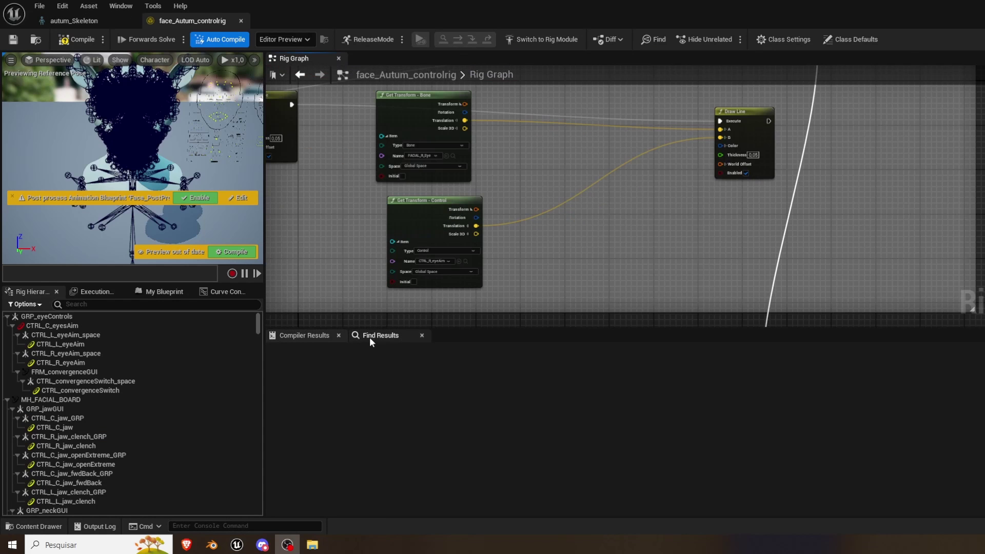
click(430, 352)
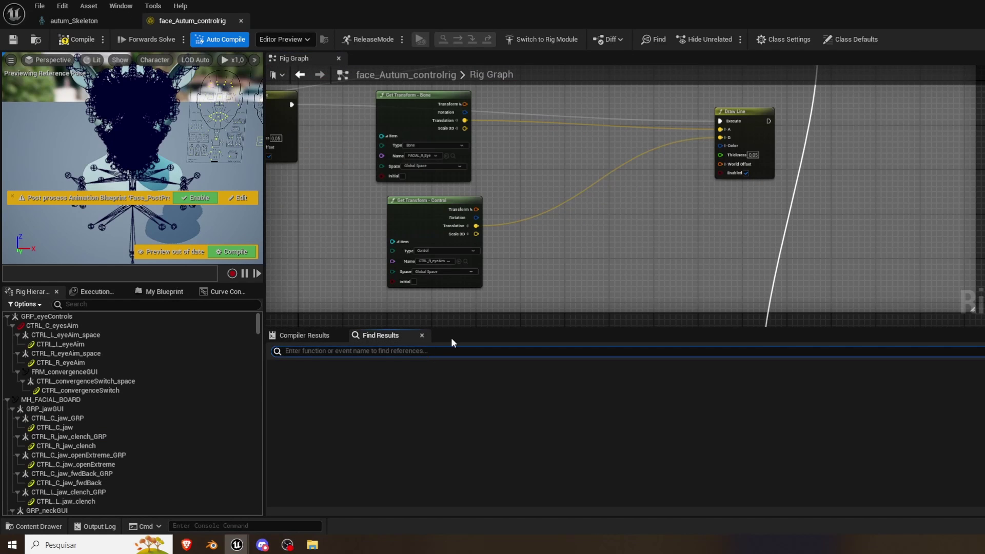
text(jaw_open)
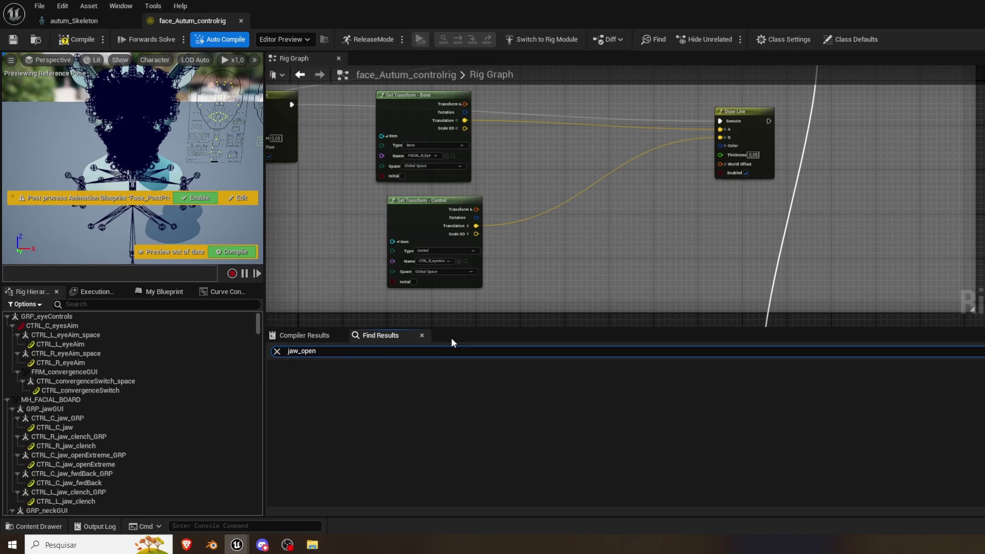
key(Return)
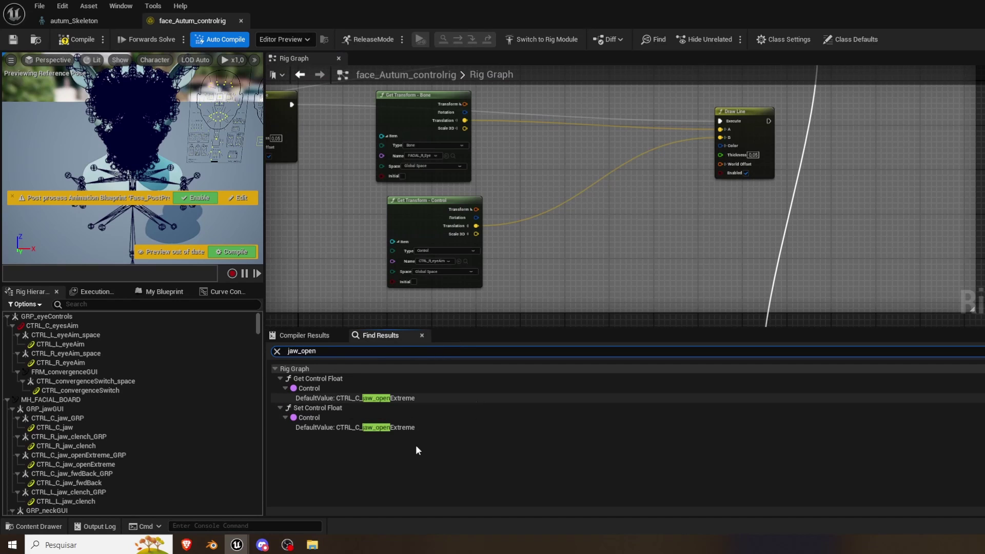
Search the rig graph for jaw, go to the CTRL_expressions_jawLeft node and examine how the CTRL_C_jaw control drives the jaw curves
key(BackSpace)
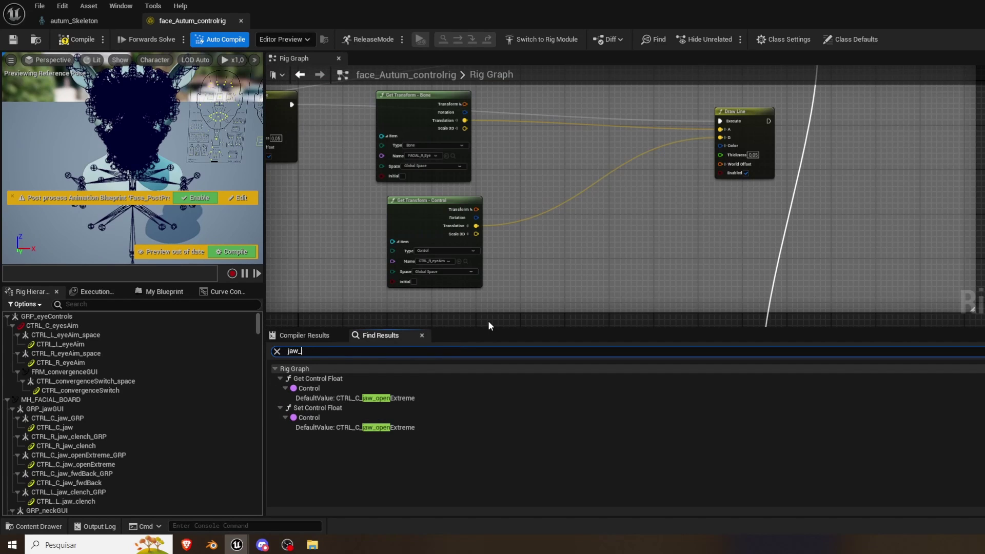
key(Return)
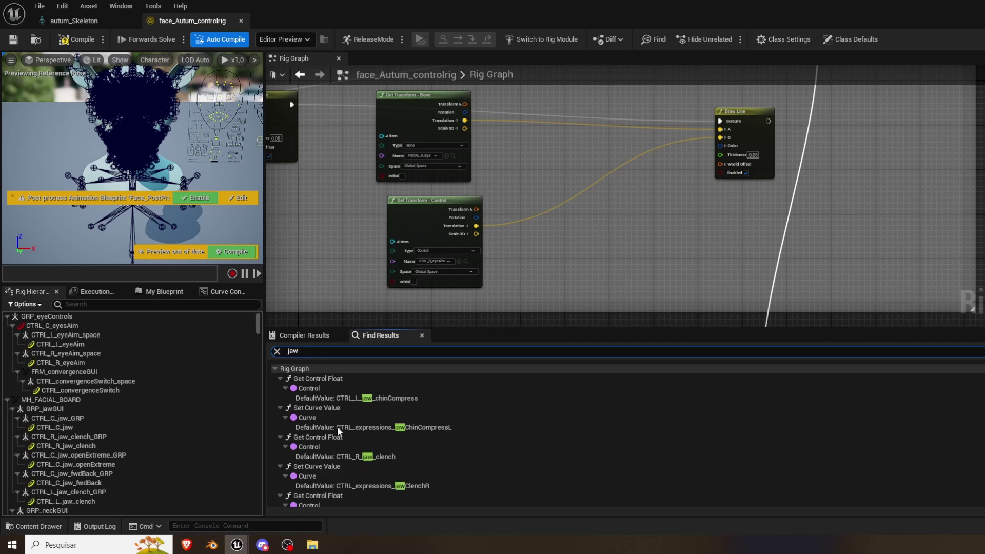
scroll(453, 432, down, 3)
scroll(454, 434, down, 8)
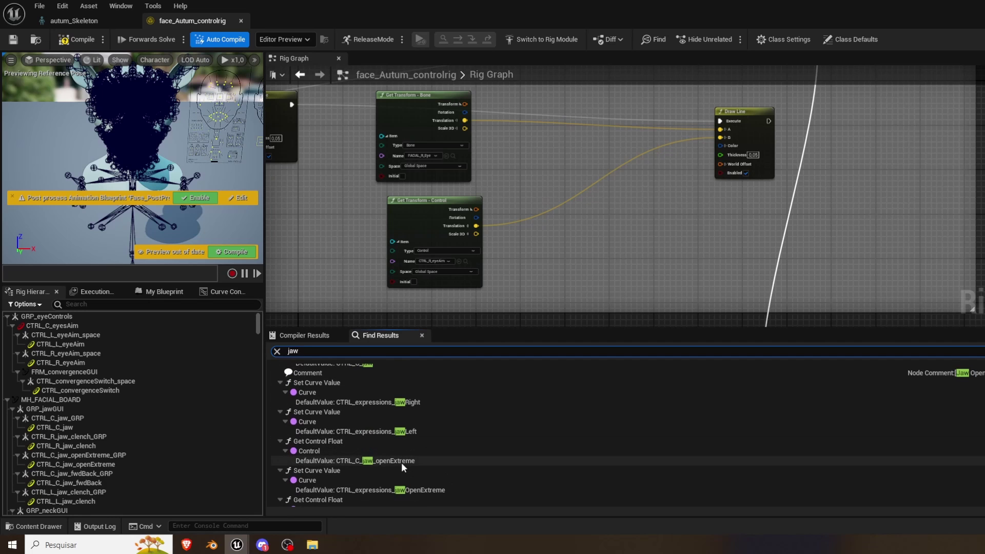
double_click(405, 432)
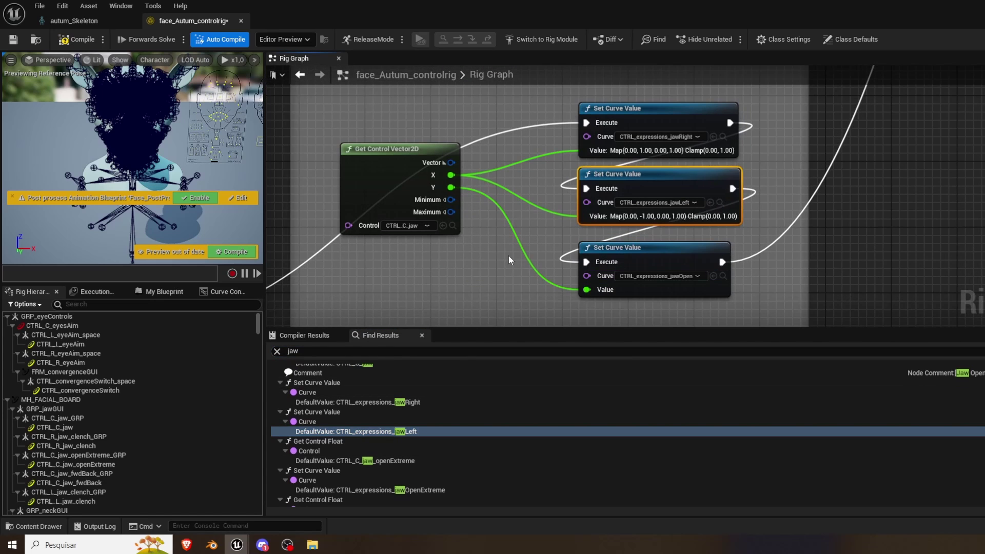
right_click(452, 287)
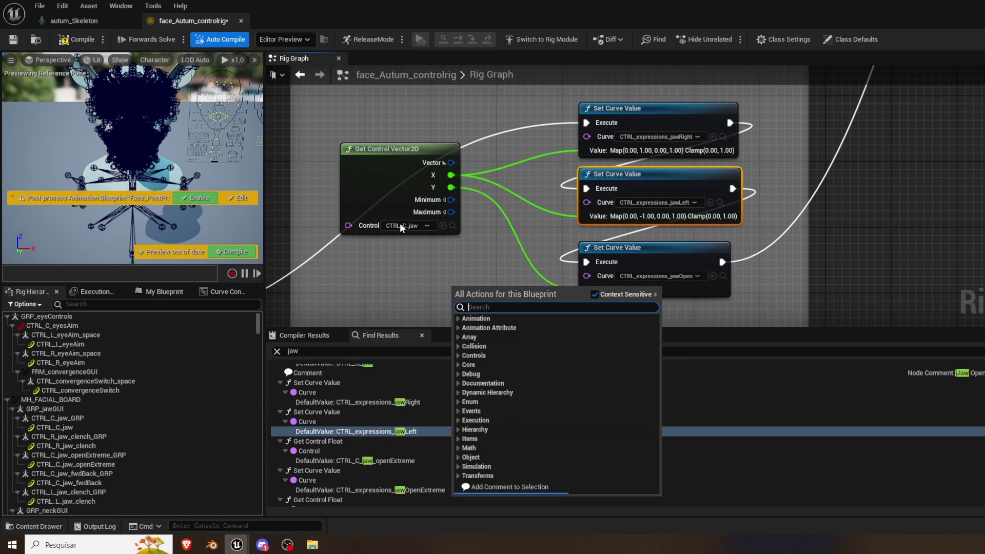
click(451, 285)
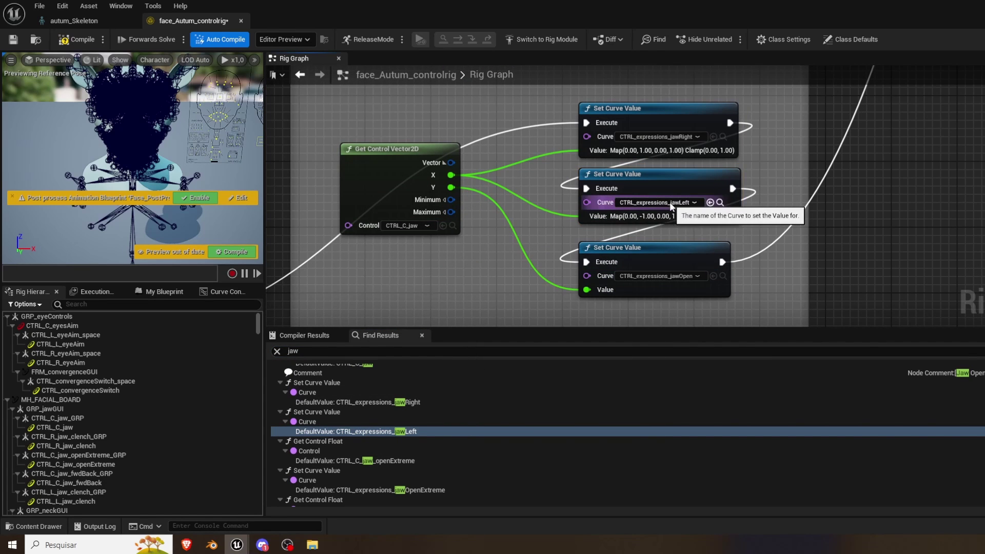
click(372, 191)
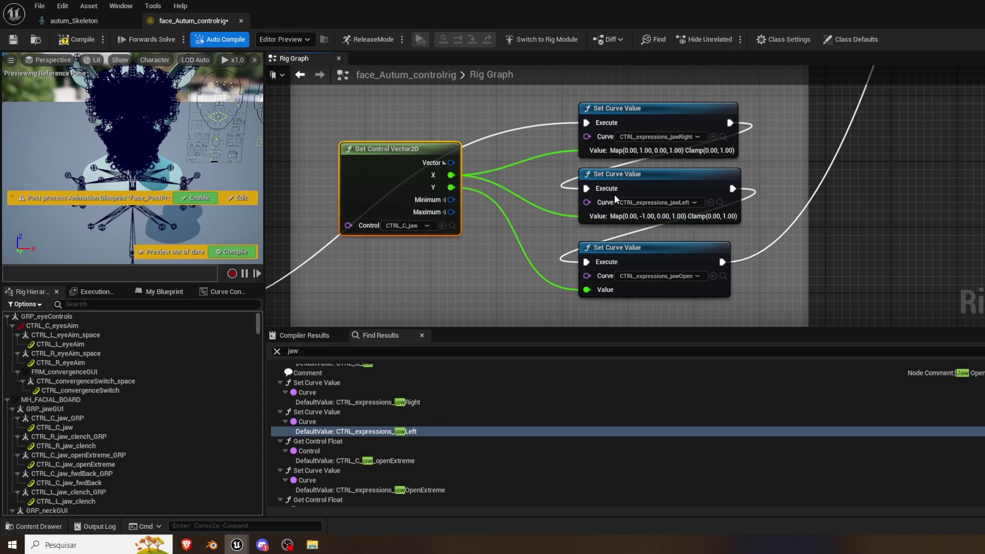
Check the Control Curves Driven by MetaHuman Animator page in the browser and the shape keys in Blender, and return to the Unreal control rig
click(186, 545)
click(11, 30)
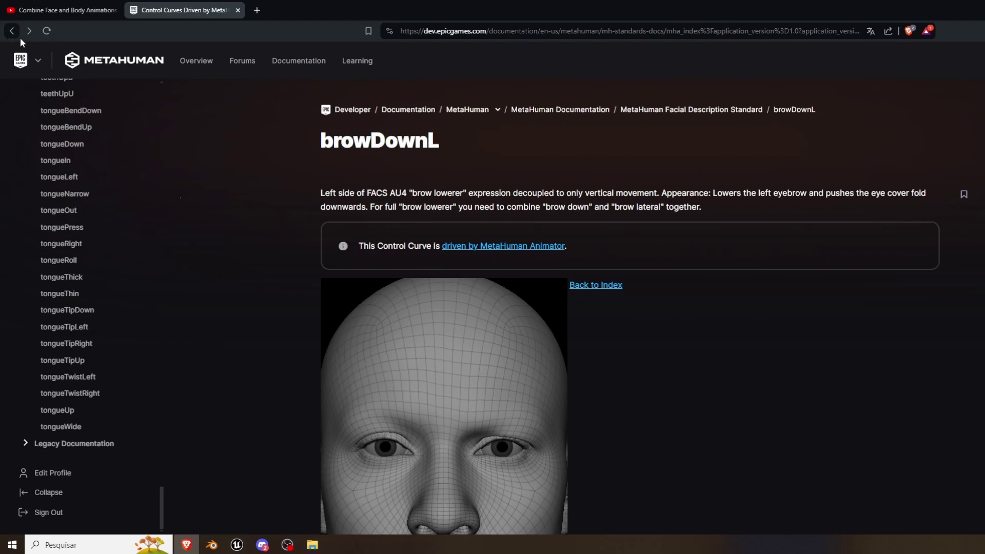
click(213, 545)
click(213, 544)
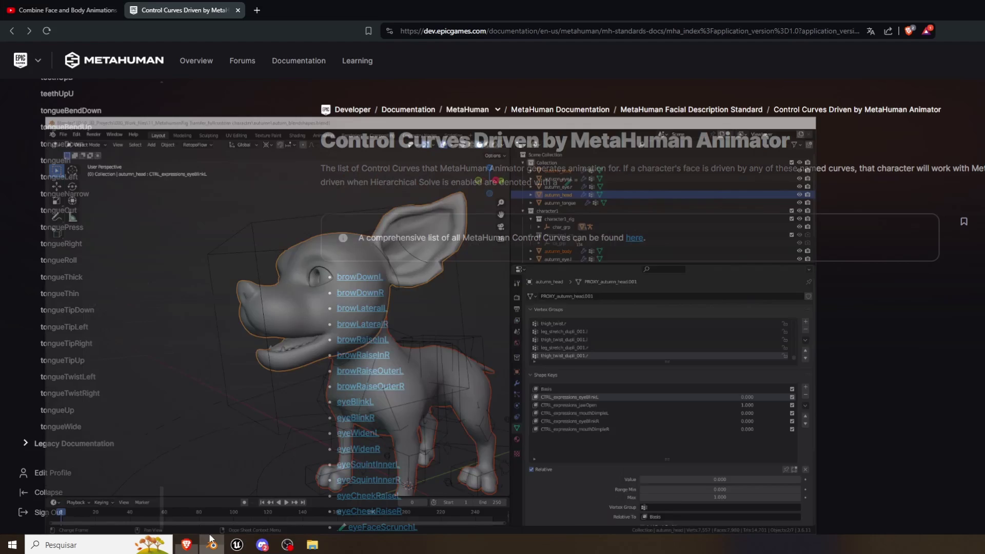
mouse_move(243, 544)
click(246, 500)
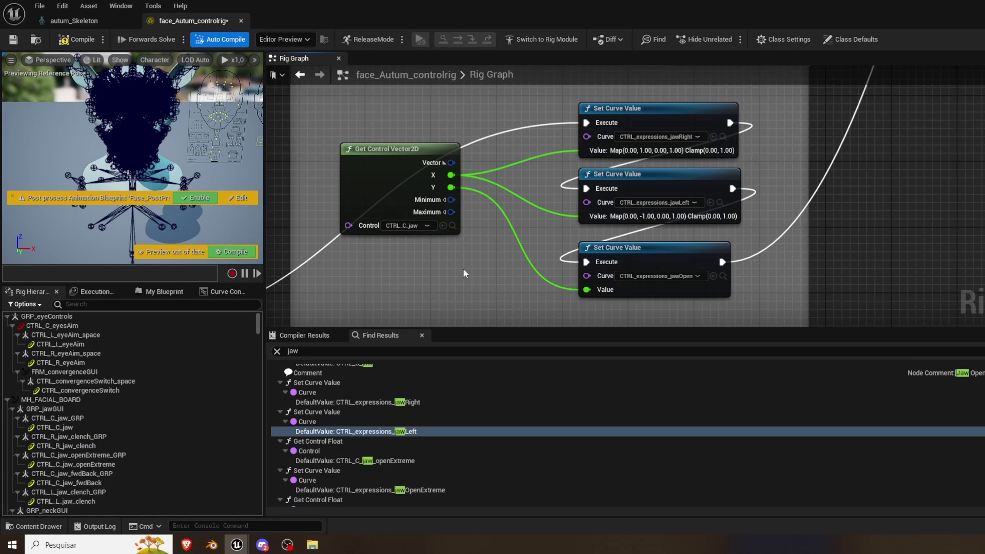
Collapse the GRP_eyeControls and MH_FACIAL_BOARD groups in the rig hierarchy
scroll(461, 289, down, 6)
scroll(461, 289, down, 4)
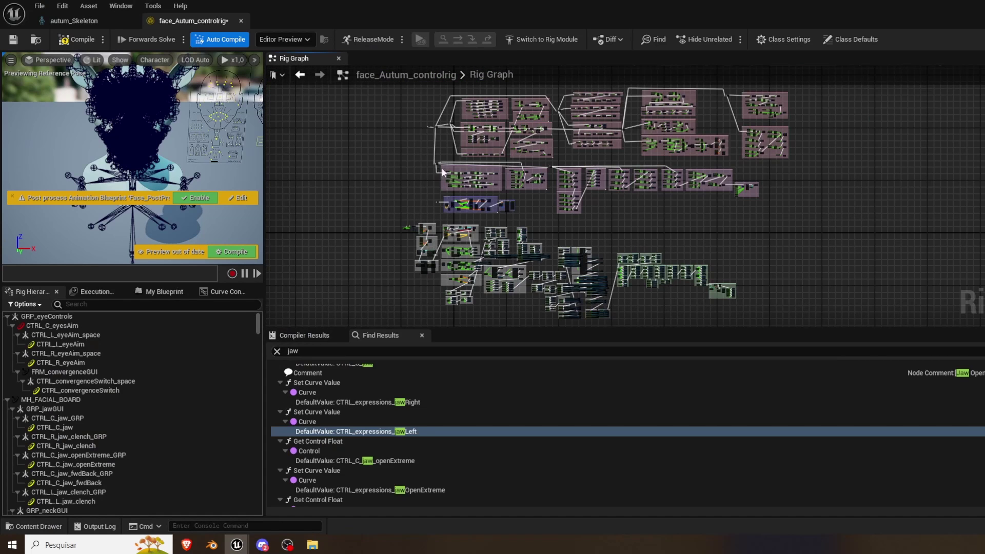
scroll(441, 167, up, 5)
right_click(534, 244)
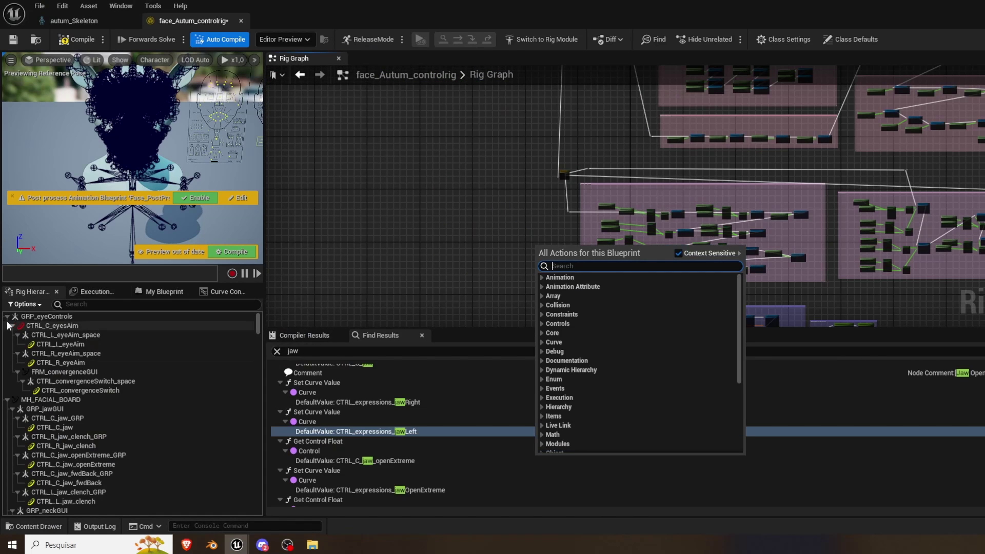
click(7, 316)
click(8, 327)
click(7, 335)
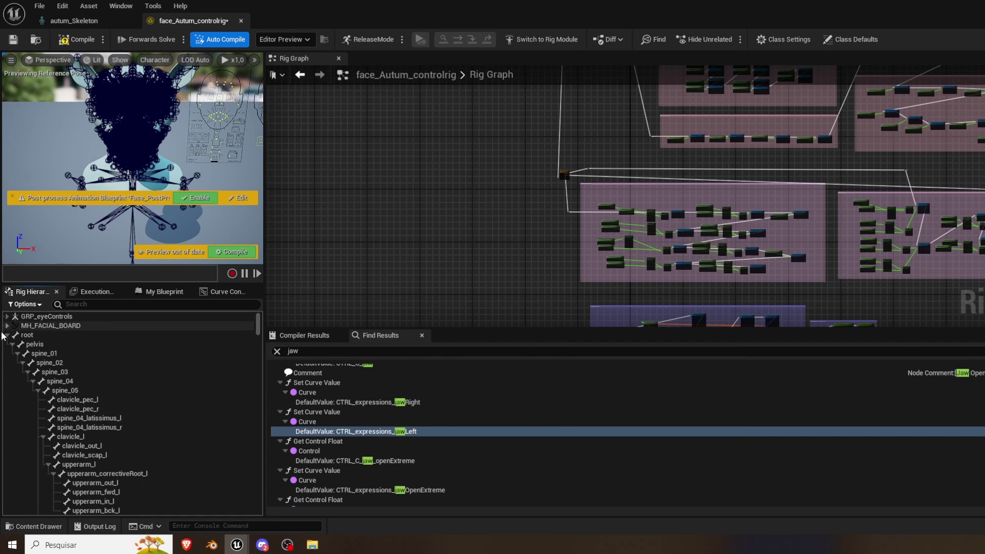
Delete all MetaHuman bones from the rig hierarchy, from root through FACIAL_C_NeckB, keeping the control groups
click(23, 335)
scroll(128, 410, down, 15)
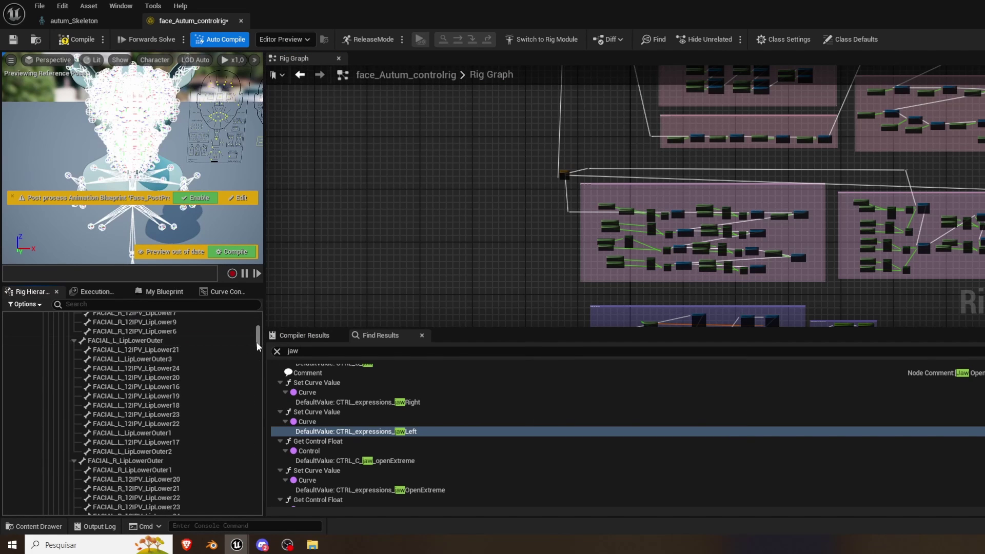
drag(256, 343, 251, 519)
shift+click(107, 484)
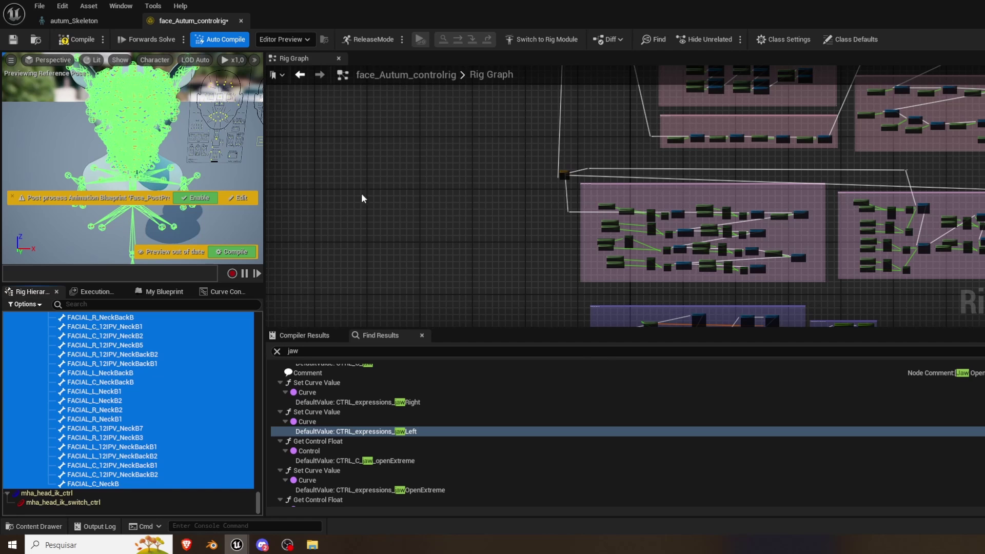
key(Delete)
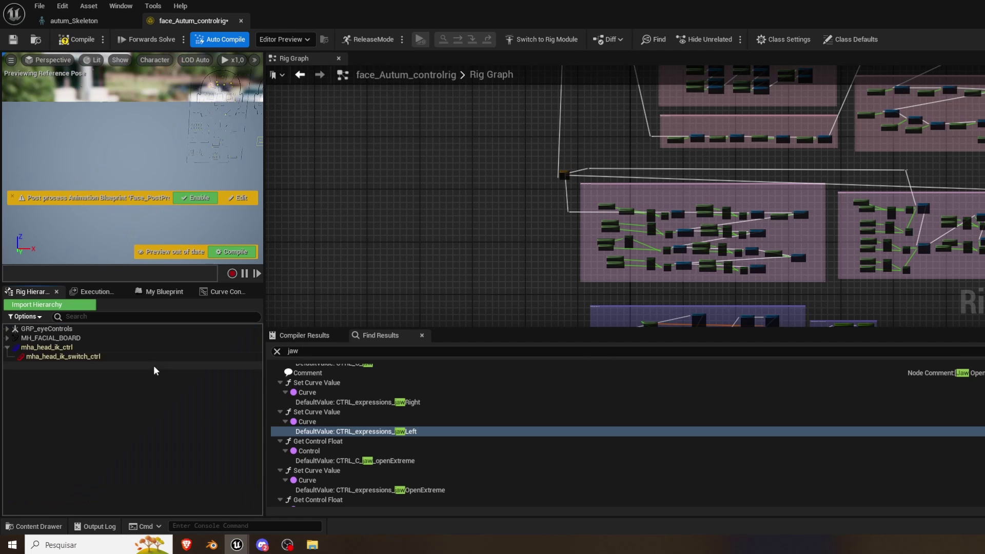
Import the autum_head skeletal mesh's bones into the rig hierarchy and check the skeleton in the preview
right_click(69, 393)
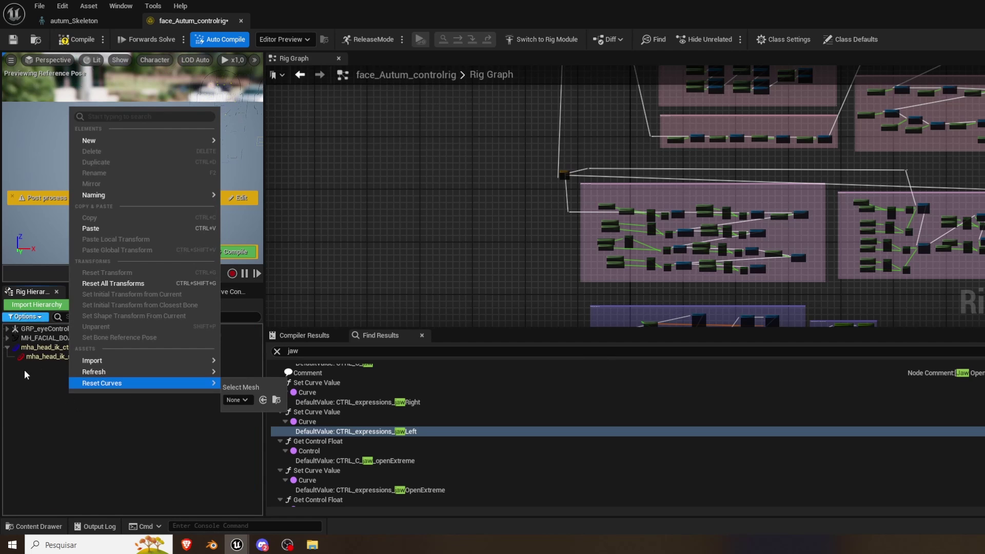
mouse_move(95, 362)
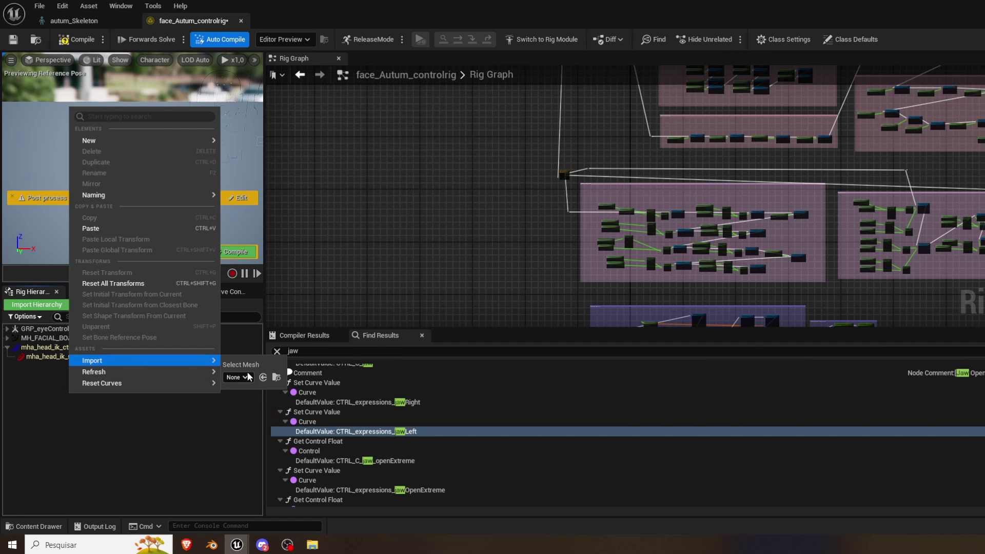
click(247, 377)
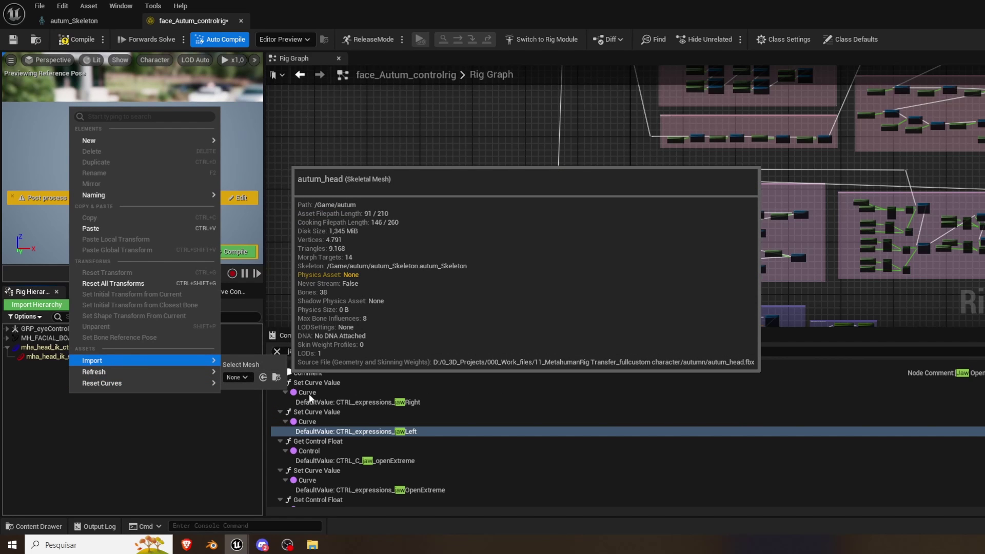
click(174, 462)
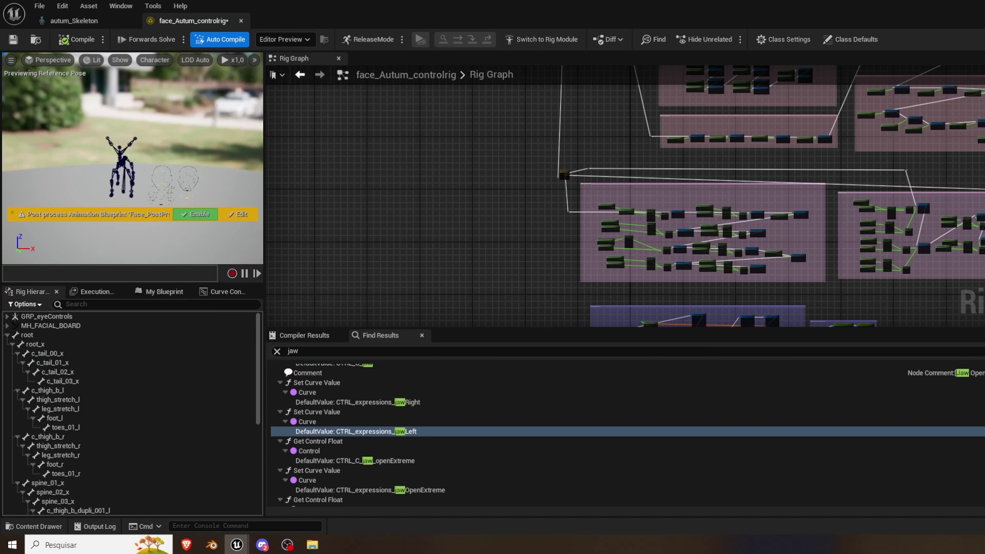
alt+drag(152, 172, 182, 198)
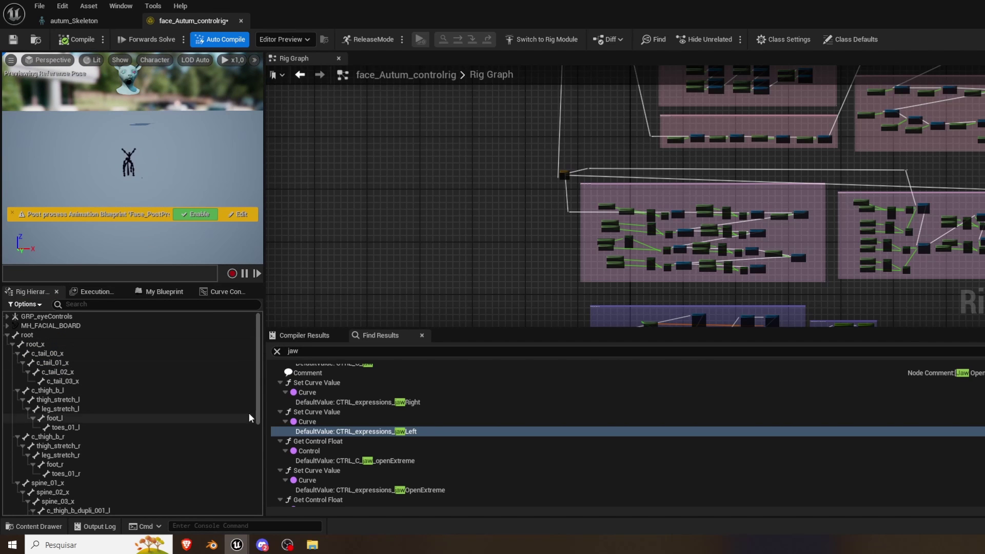
Collapse the imported root bone and refresh the rig hierarchy from the autum_head skeletal mesh
click(8, 336)
right_click(67, 408)
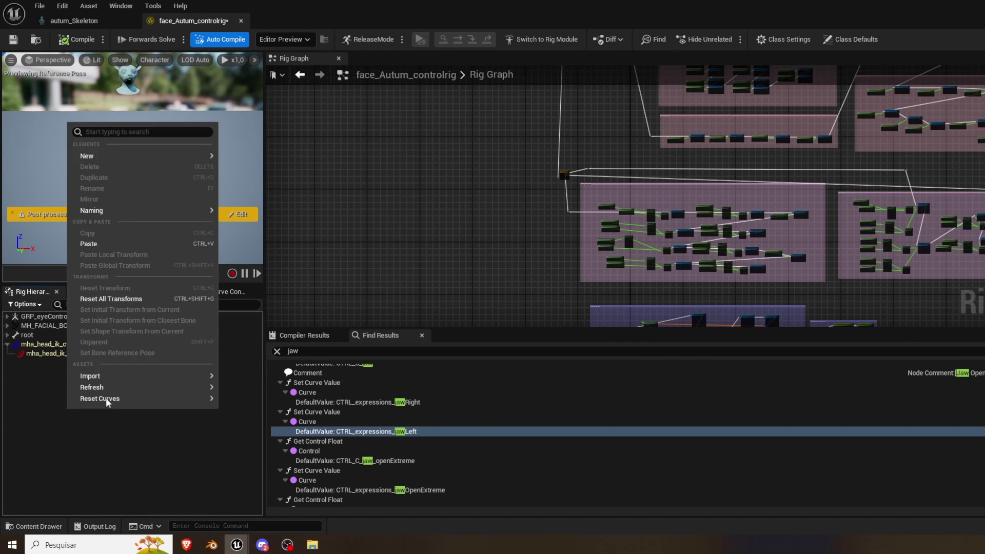
mouse_move(119, 387)
click(241, 405)
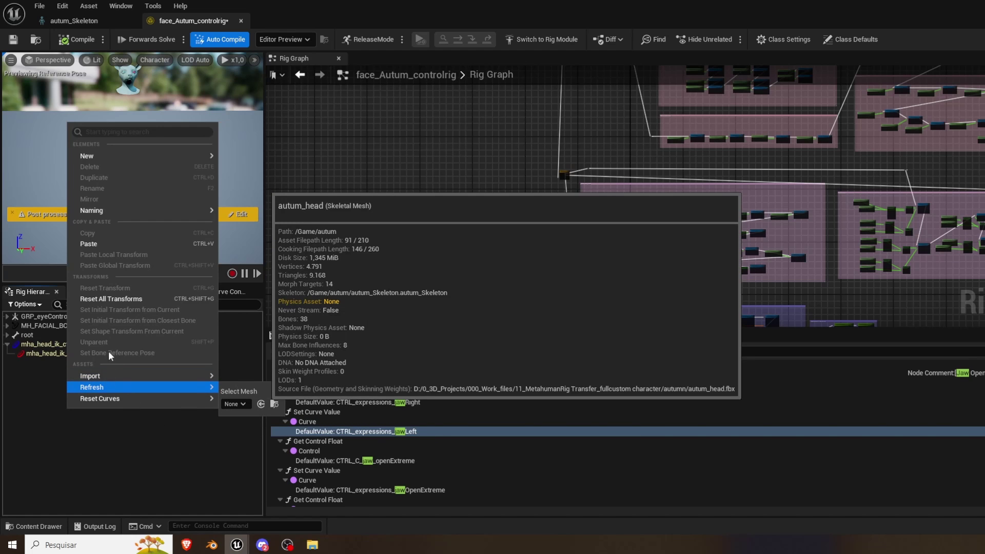
click(398, 211)
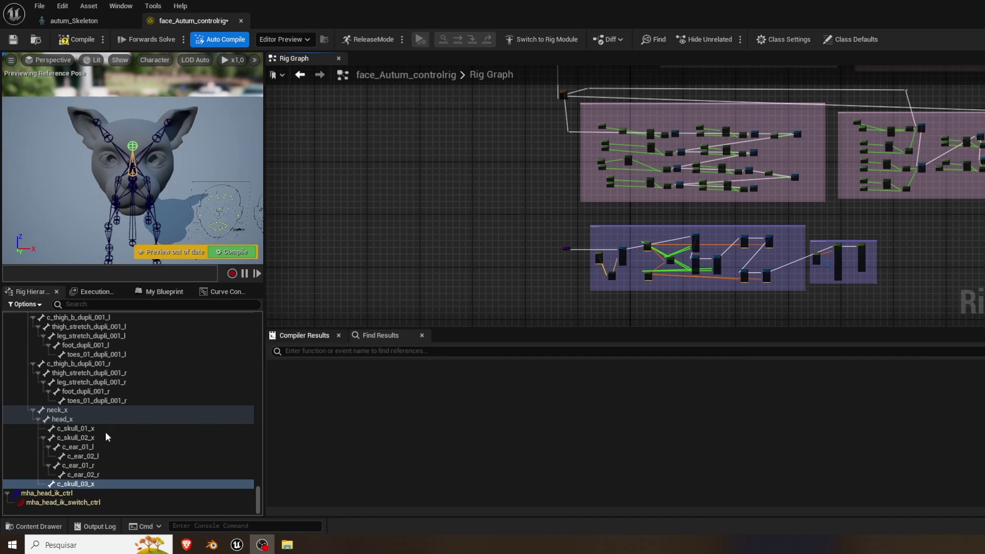
Review the imported dog bones in the rig hierarchy and the available hierarchy import and refresh options
scroll(151, 352, up, 7)
scroll(144, 378, down, 8)
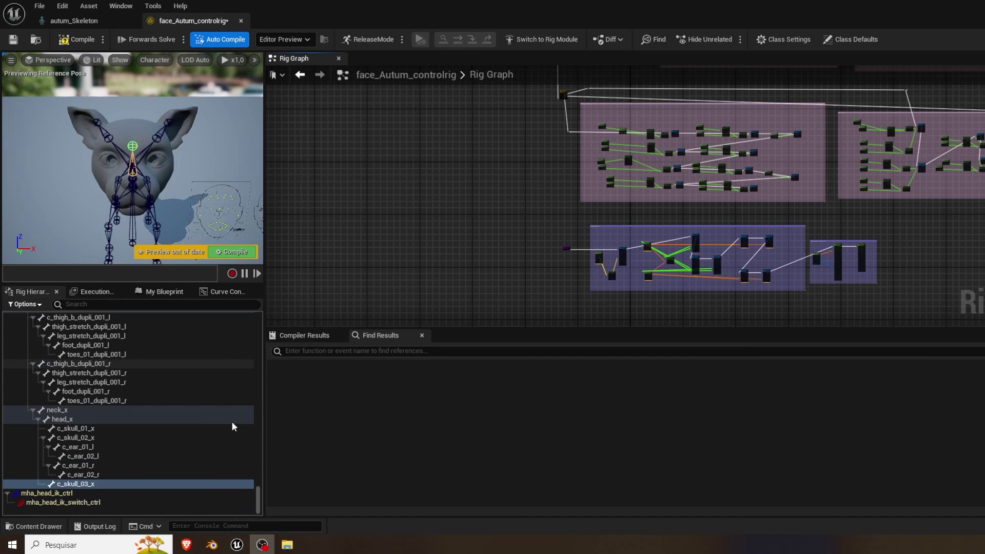
right_click(148, 515)
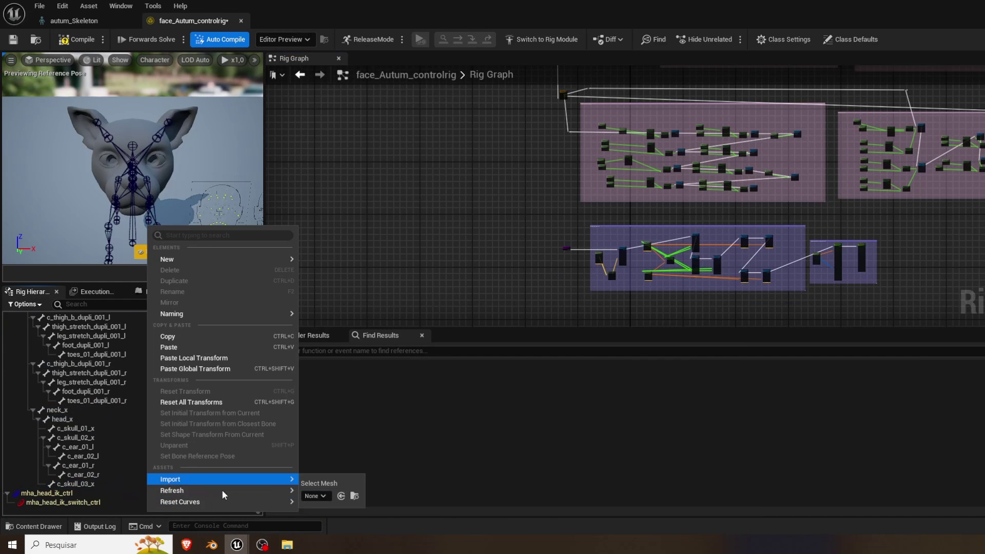
click(505, 430)
Examine the blue comment group in the rig graph and the purple event node that feeds it
scroll(224, 457, up, 5)
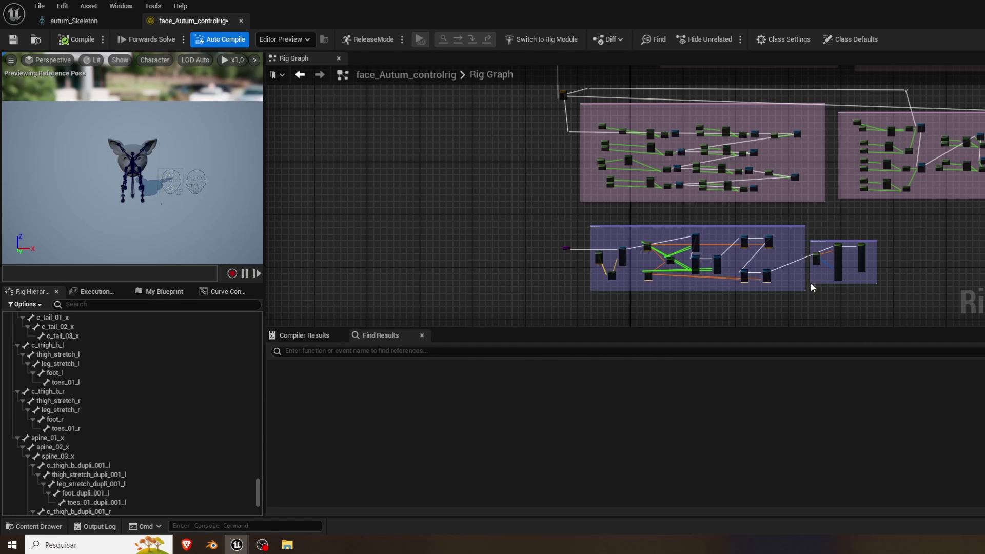
scroll(530, 194, down, 3)
mouse_move(534, 248)
right_down()
mouse_move(557, 160)
mouse_move(530, 266)
mouse_move(534, 341)
mouse_move(564, 336)
mouse_move(535, 264)
right_up()
scroll(566, 250, up, 6)
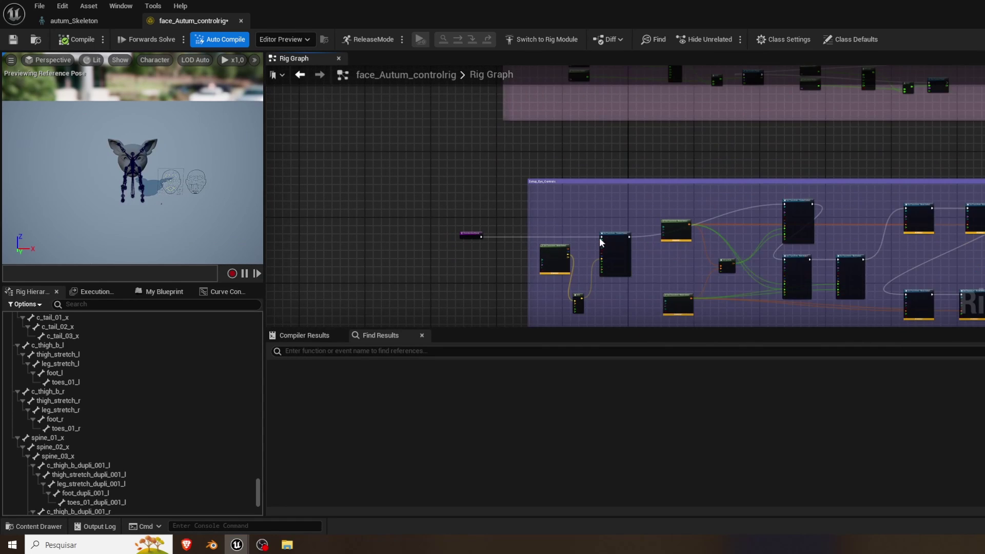
right_drag(439, 374, 448, 179)
scroll(453, 315, up, 1)
right_drag(441, 233, 516, 306)
scroll(538, 221, down, 6)
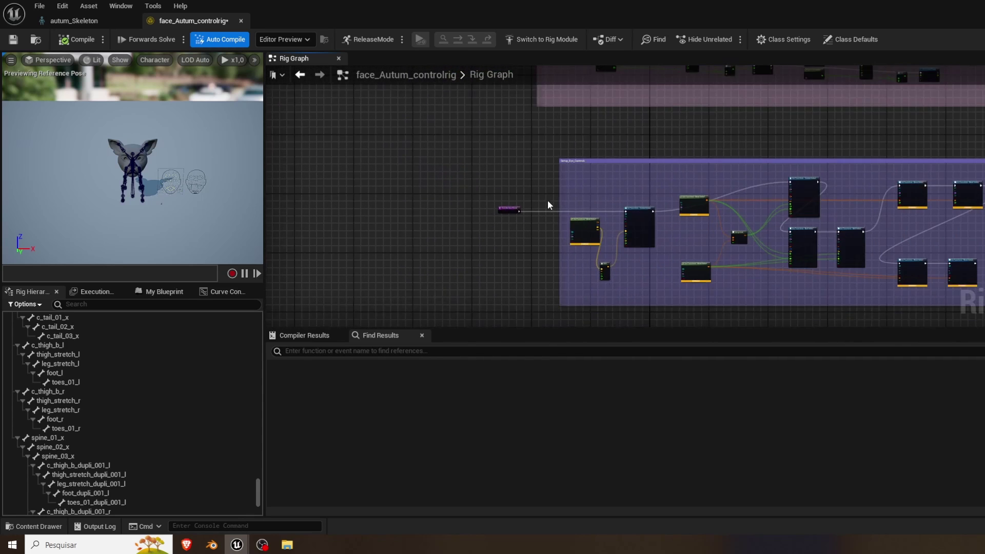
Search the rig hierarchy for the head bone and assign head_x to the Get Transform node that positions the face board
scroll(546, 215, up, 4)
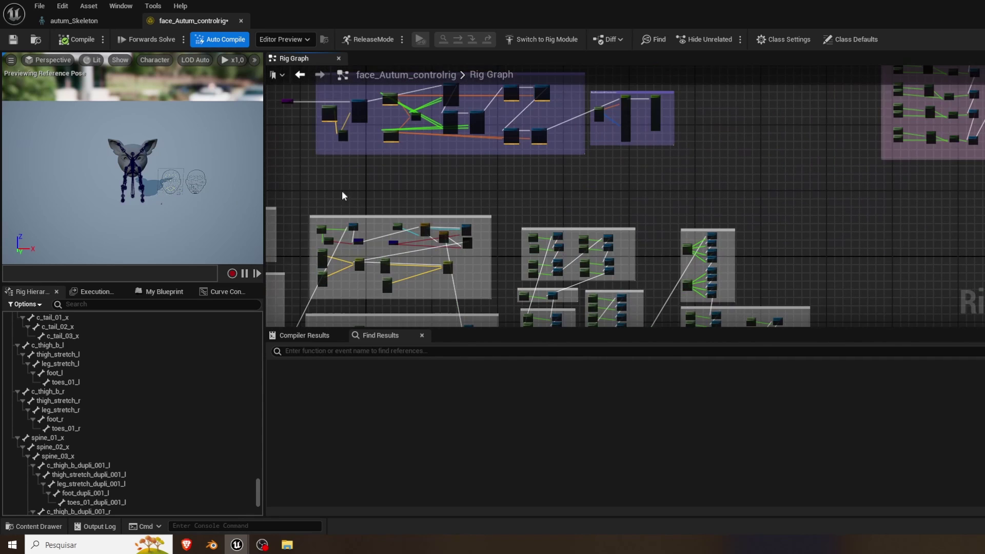
right_drag(358, 178, 474, 244)
scroll(446, 218, up, 7)
right_drag(509, 176, 486, 213)
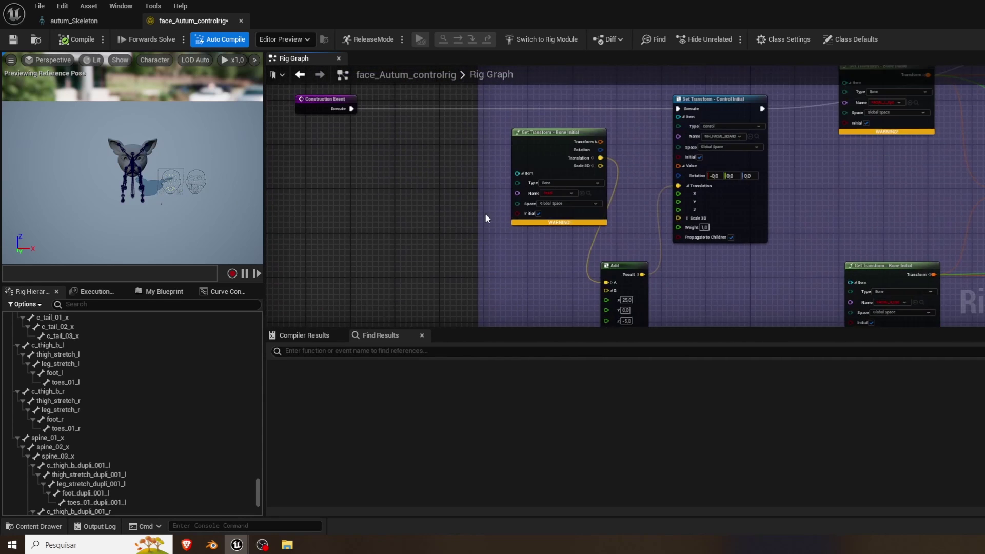
scroll(510, 208, up, 2)
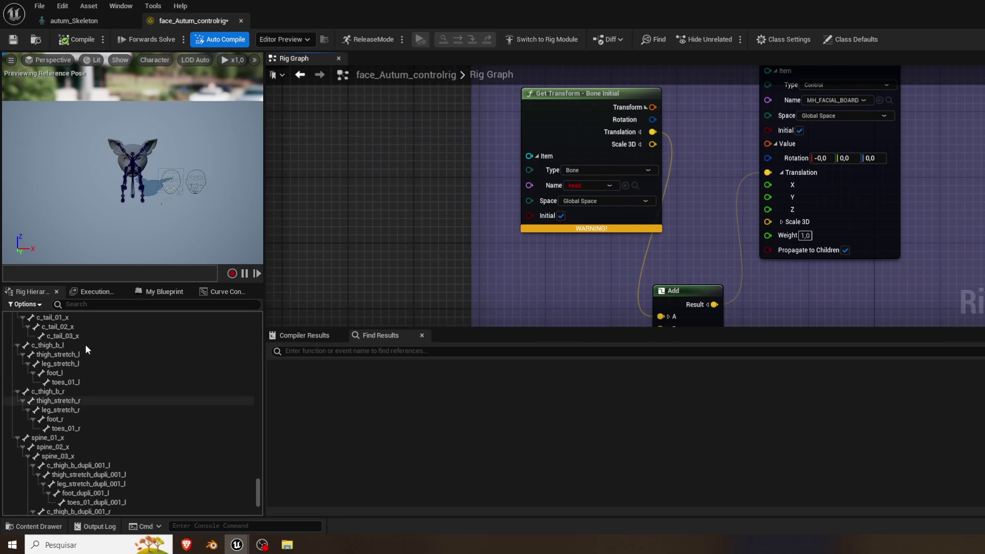
click(85, 305)
text(head)
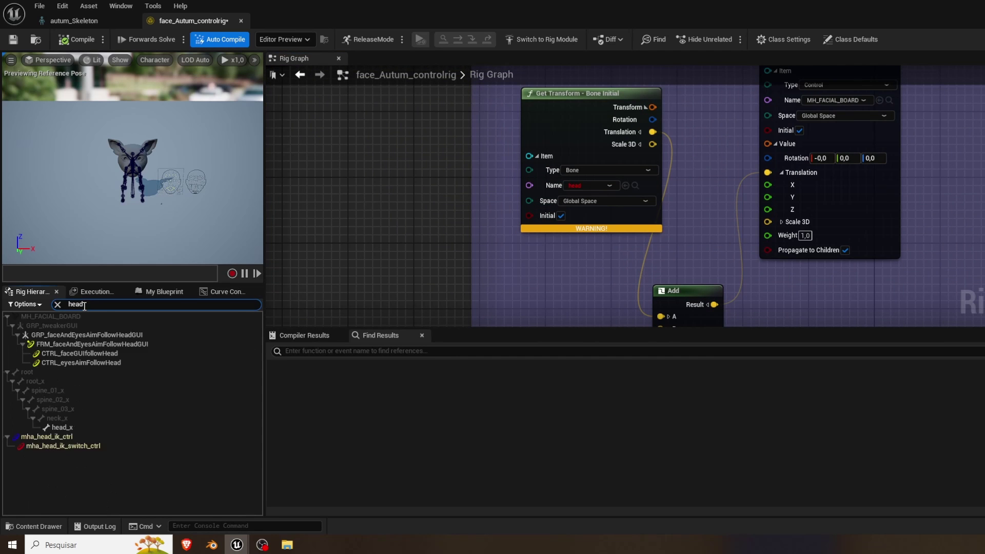
click(57, 428)
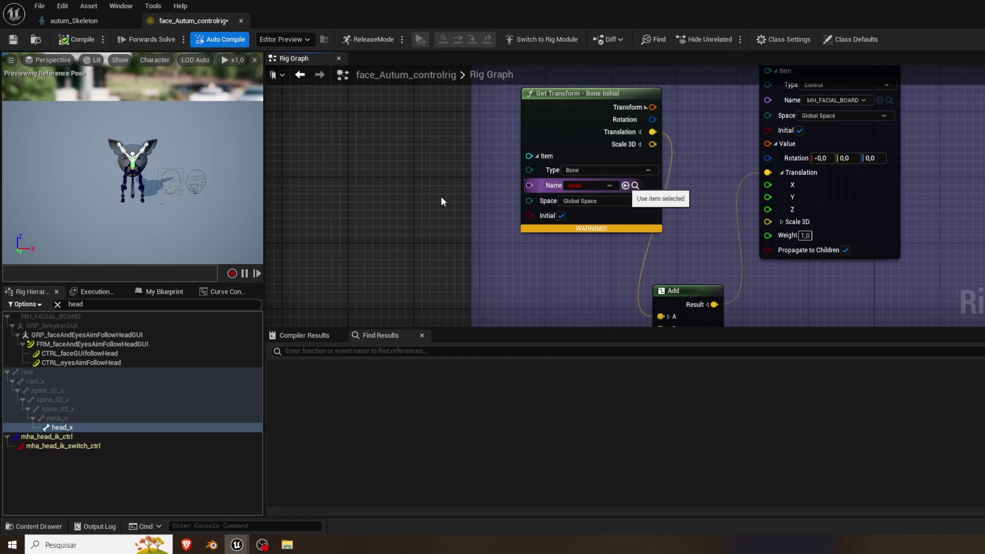
click(626, 185)
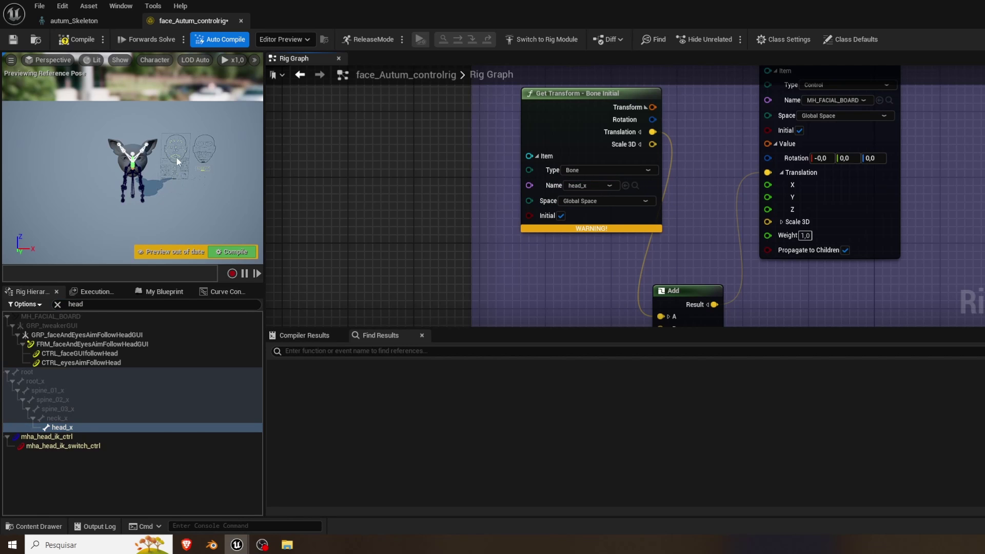
Examine the remaining bone transform nodes with warnings in the Construction Event's comment group
right_drag(700, 239, 657, 218)
scroll(658, 218, down, 3)
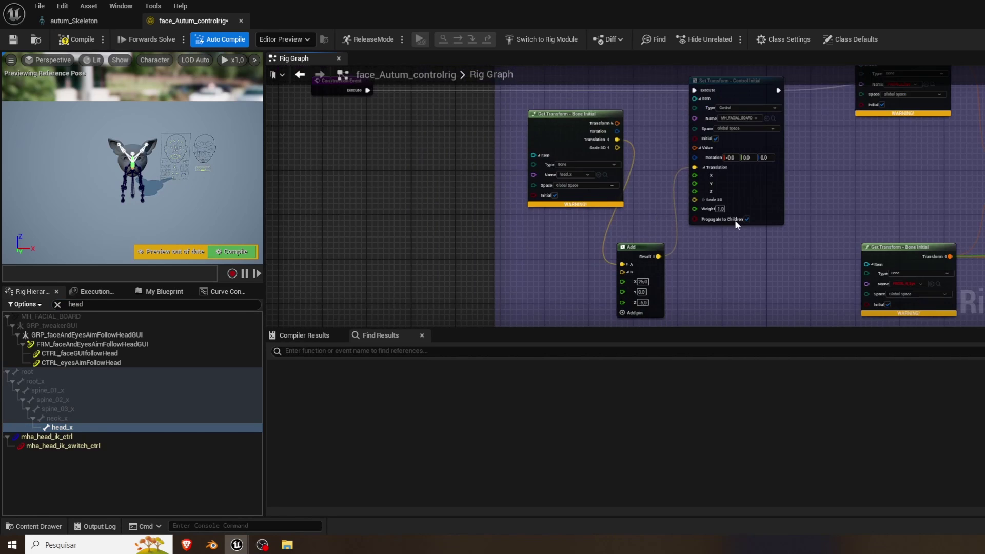
right_drag(864, 164, 611, 253)
scroll(639, 230, up, 2)
right_drag(653, 311, 628, 86)
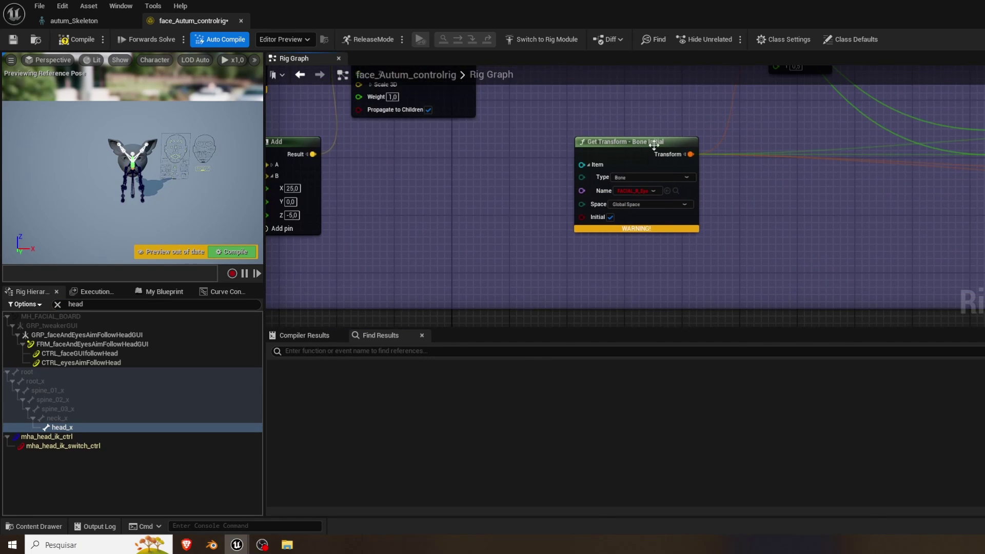
right_drag(780, 196, 414, 281)
right_drag(573, 211, 539, 294)
scroll(567, 184, down, 1)
right_drag(552, 155, 446, 197)
right_drag(866, 201, 771, 228)
right_drag(627, 156, 405, 188)
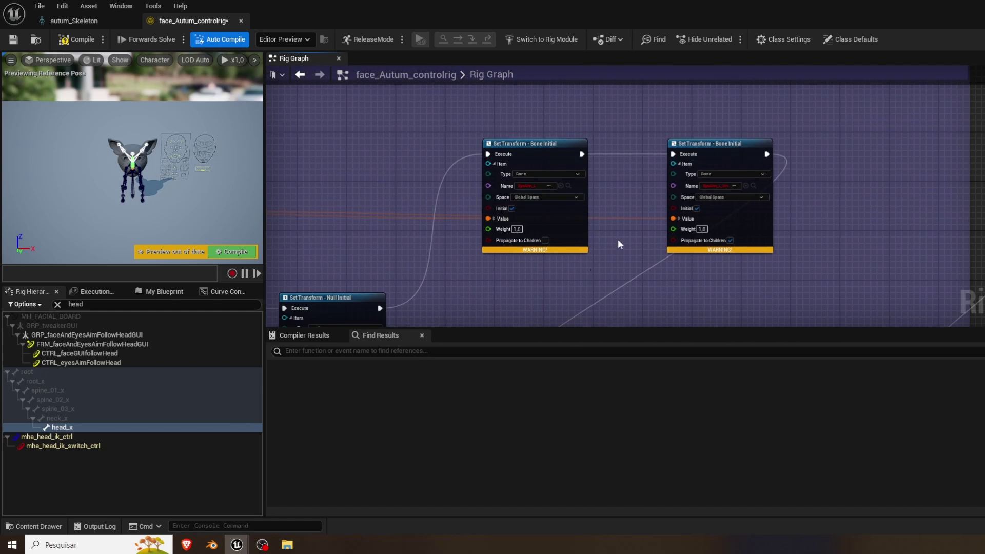
right_drag(620, 242, 675, 175)
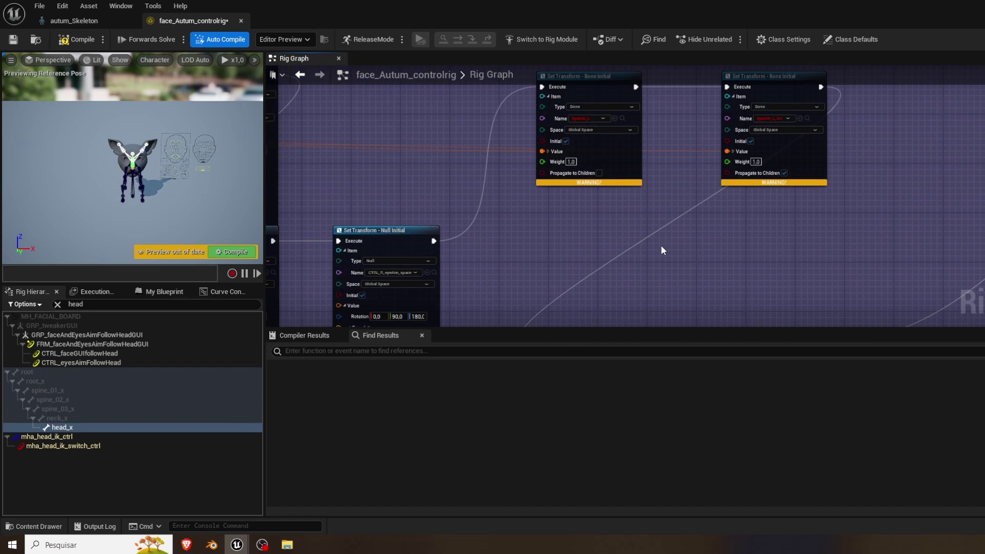
scroll(663, 249, down, 6)
right_drag(743, 266, 749, 227)
scroll(702, 263, up, 5)
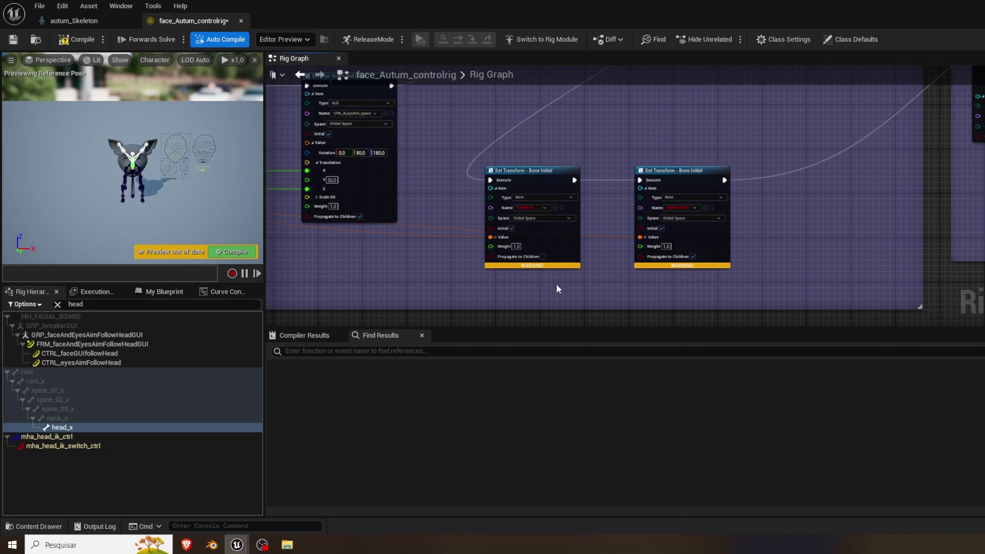
Set the old and new parent bones of the Face board Follow group's Project to new Parent node to head_x
right_drag(304, 303, 590, 219)
scroll(509, 264, down, 5)
right_drag(359, 303, 725, 173)
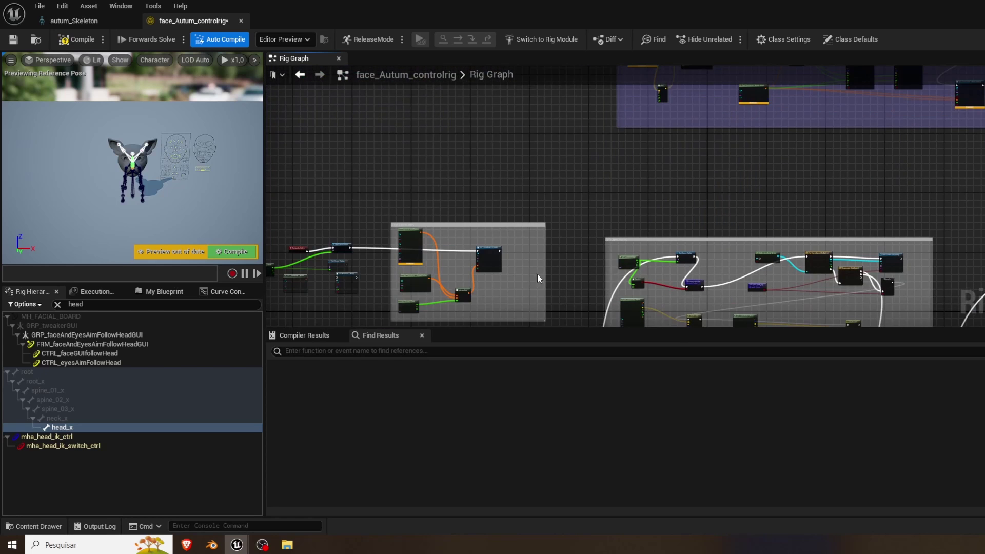
right_drag(537, 274, 478, 260)
scroll(547, 185, up, 4)
scroll(469, 268, up, 1)
scroll(469, 269, down, 1)
right_drag(431, 281, 498, 252)
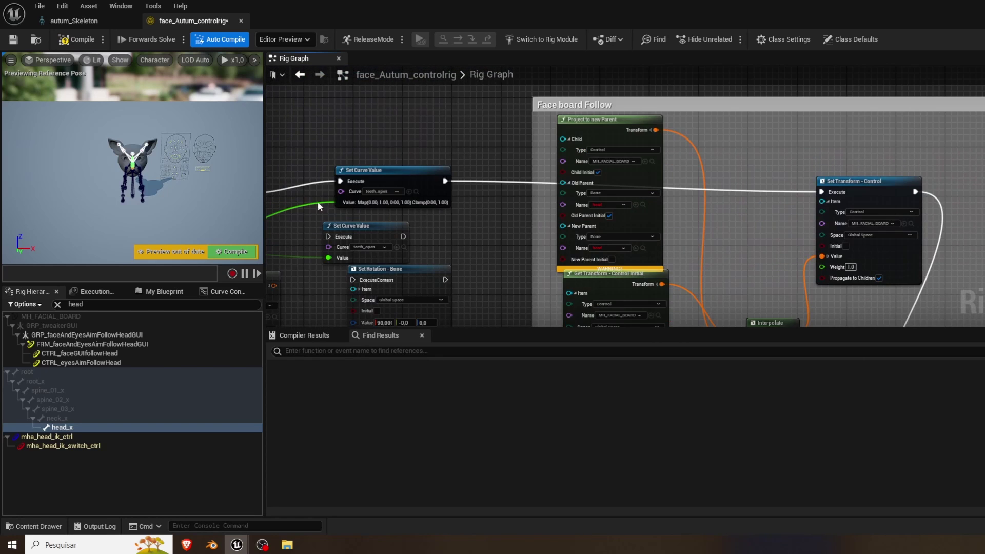
right_drag(416, 259, 561, 183)
right_drag(668, 170, 581, 193)
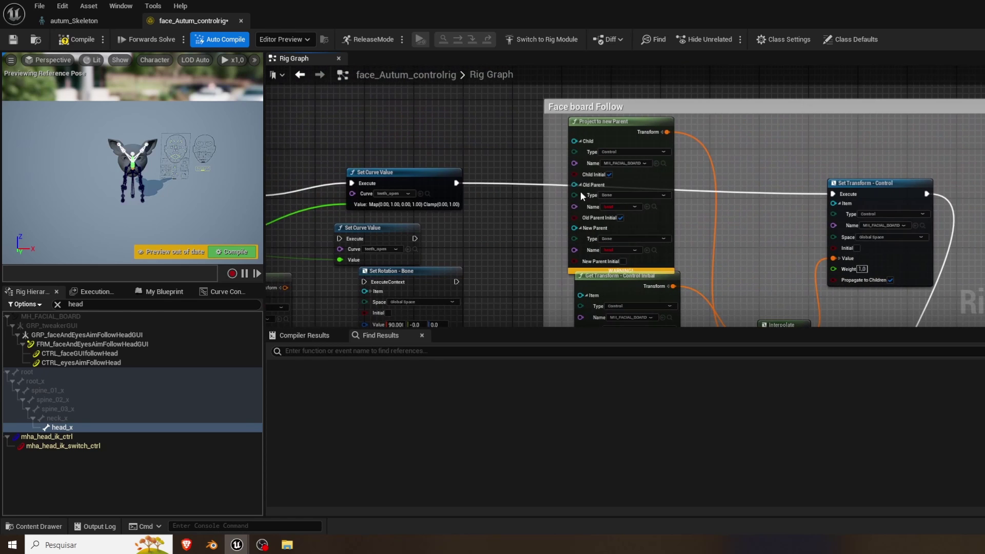
right_drag(534, 241, 481, 248)
scroll(517, 243, up, 1)
scroll(639, 218, up, 1)
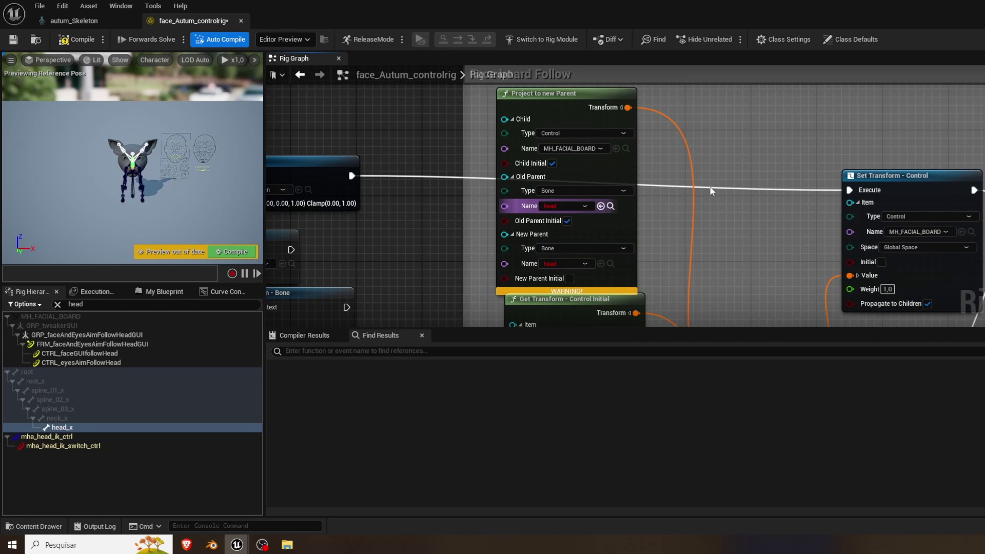
click(601, 205)
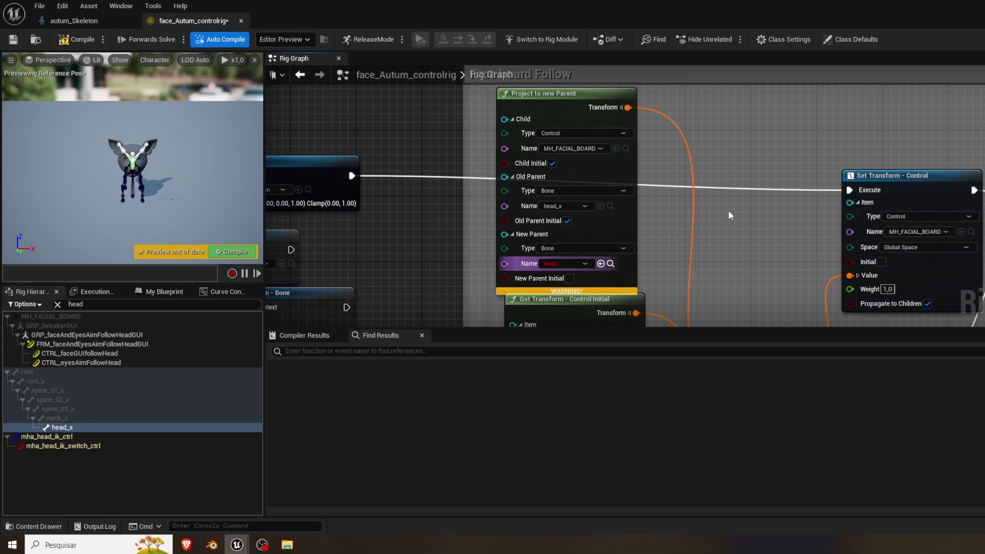
Set the old and new parent bones of the GRP_eyeControls Project to new Parent node to head_x
right_drag(726, 316, 708, 191)
scroll(681, 268, down, 8)
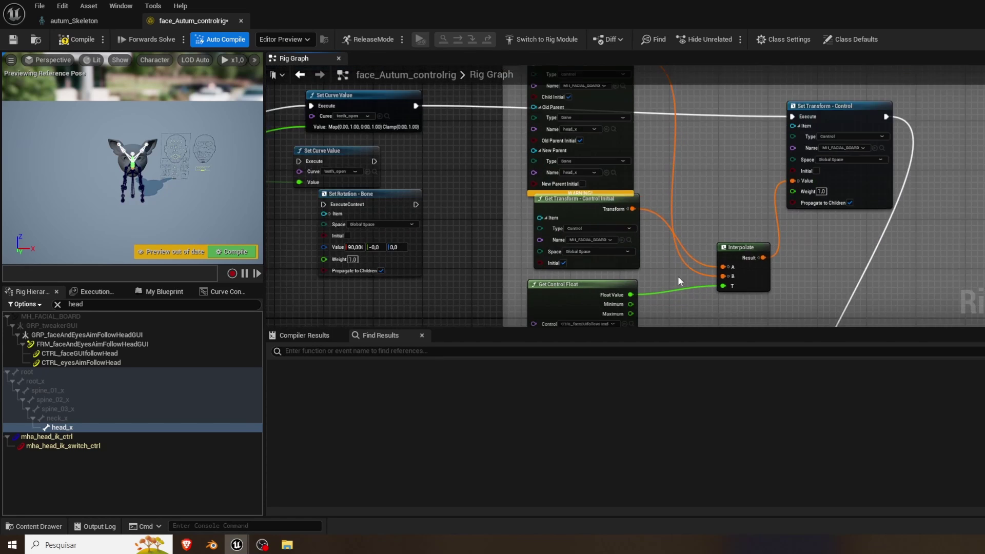
scroll(709, 122, up, 8)
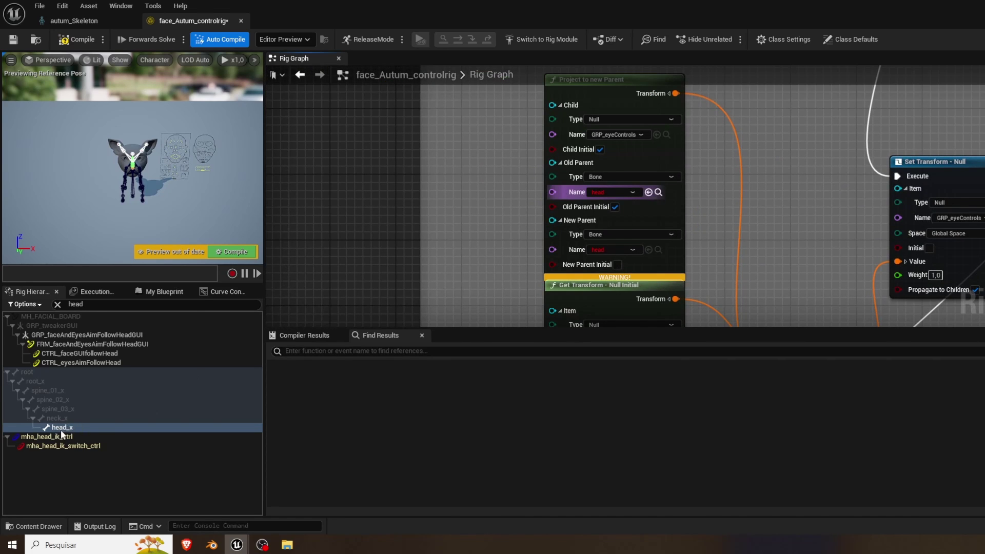
click(649, 192)
right_drag(718, 248, 738, 177)
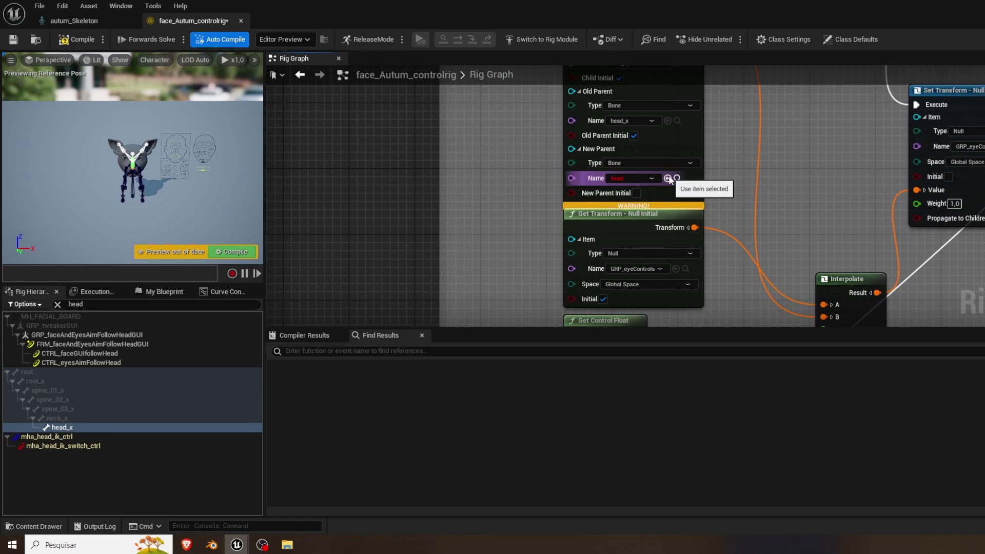
Assign head_x as old and new parent in the Project to new Parent node of the eye-bone item loop
right_drag(830, 252, 788, 111)
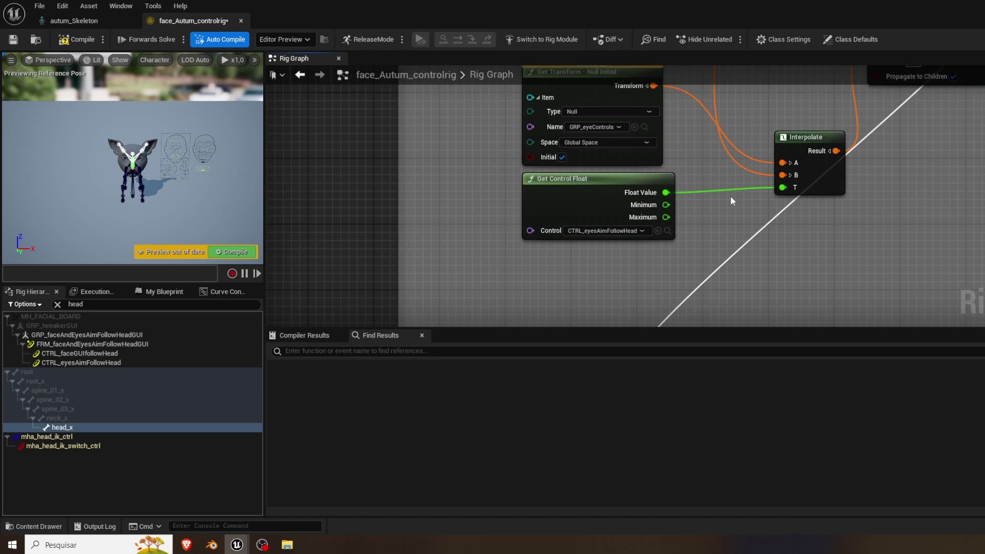
scroll(735, 236, down, 4)
right_drag(791, 321, 774, 236)
scroll(775, 259, down, 2)
right_drag(788, 289, 763, 260)
scroll(763, 259, up, 6)
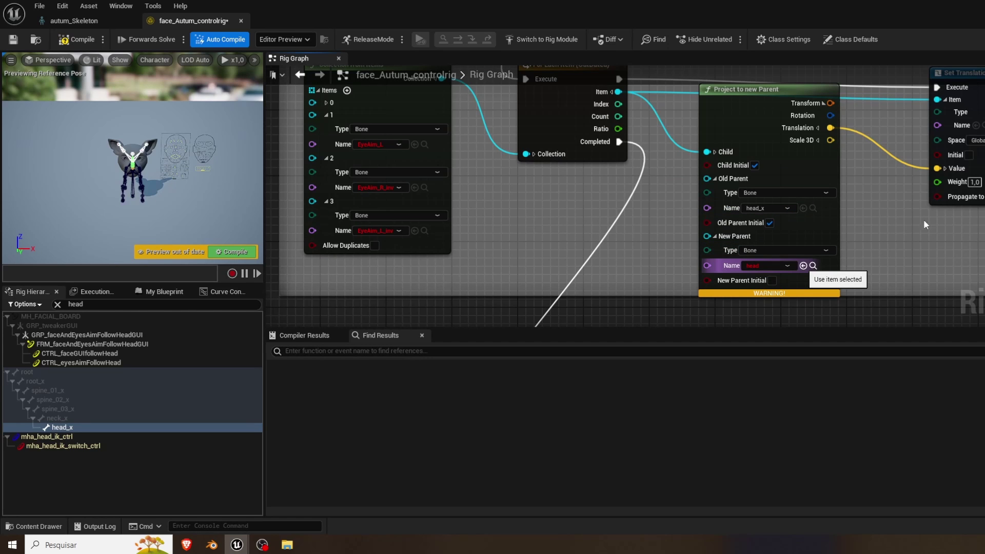
scroll(908, 268, down, 4)
Examine the Aim nodes and their eye bone references in the Eye Aim Controls group
right_drag(901, 301, 806, 214)
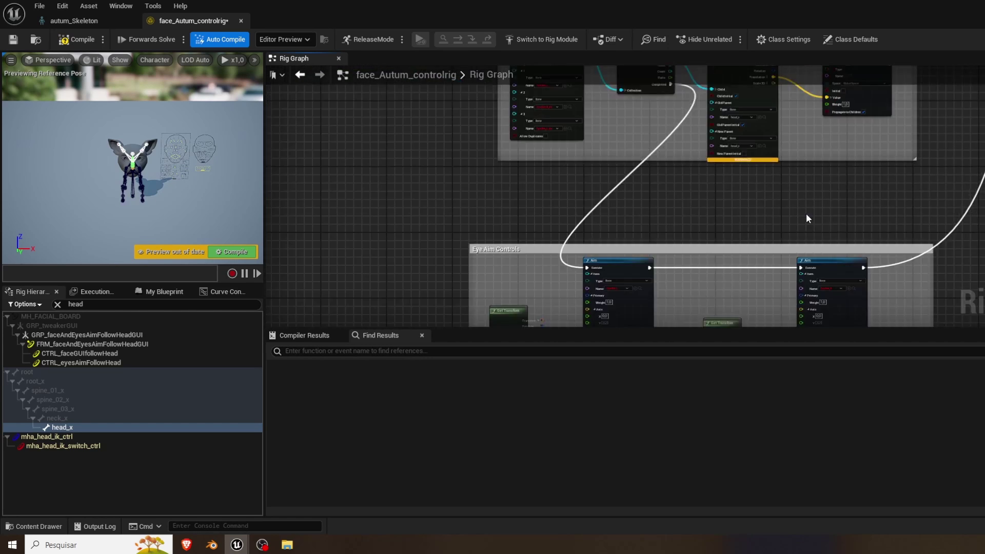
scroll(807, 219, down, 3)
scroll(764, 245, up, 7)
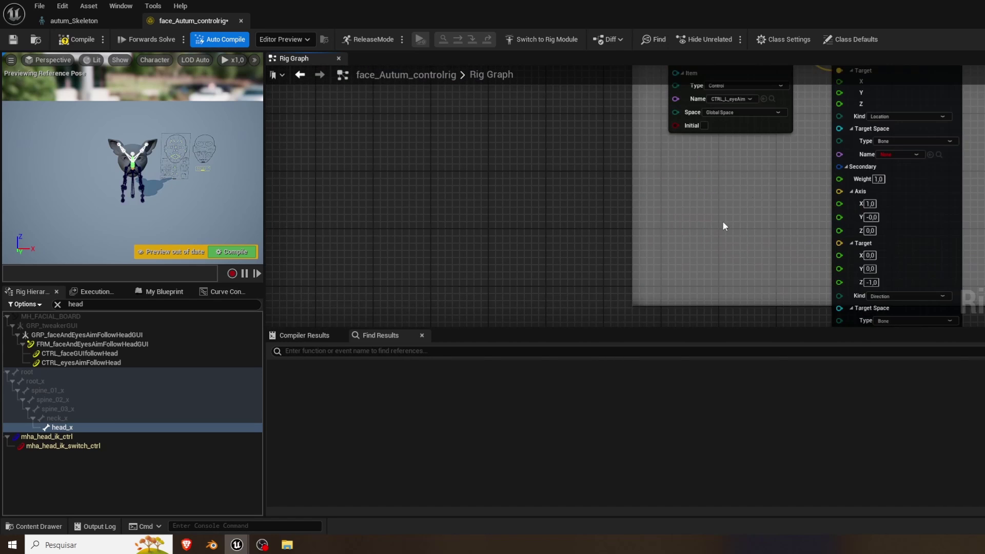
scroll(608, 247, down, 2)
scroll(609, 235, up, 3)
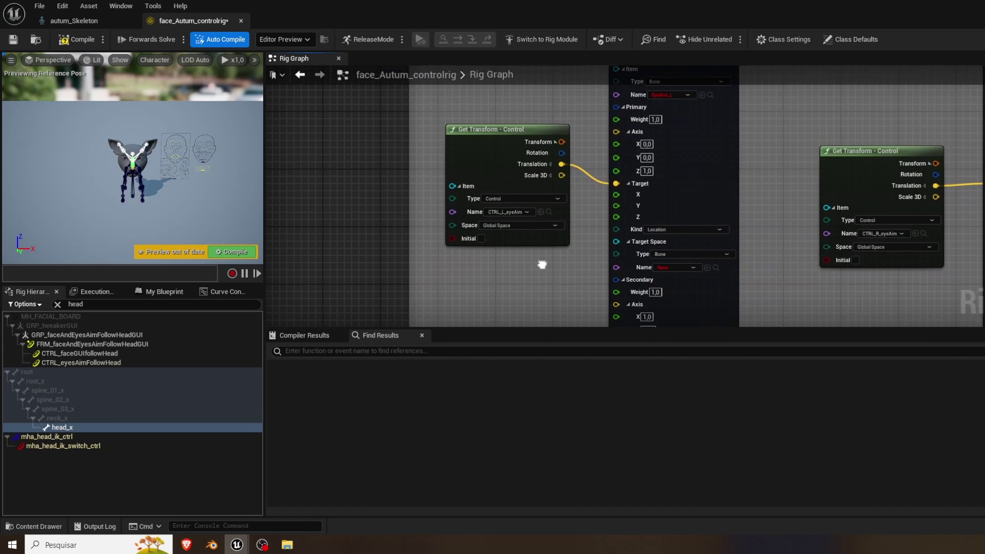
right_drag(542, 265, 556, 86)
right_drag(814, 128, 574, 324)
scroll(723, 160, down, 3)
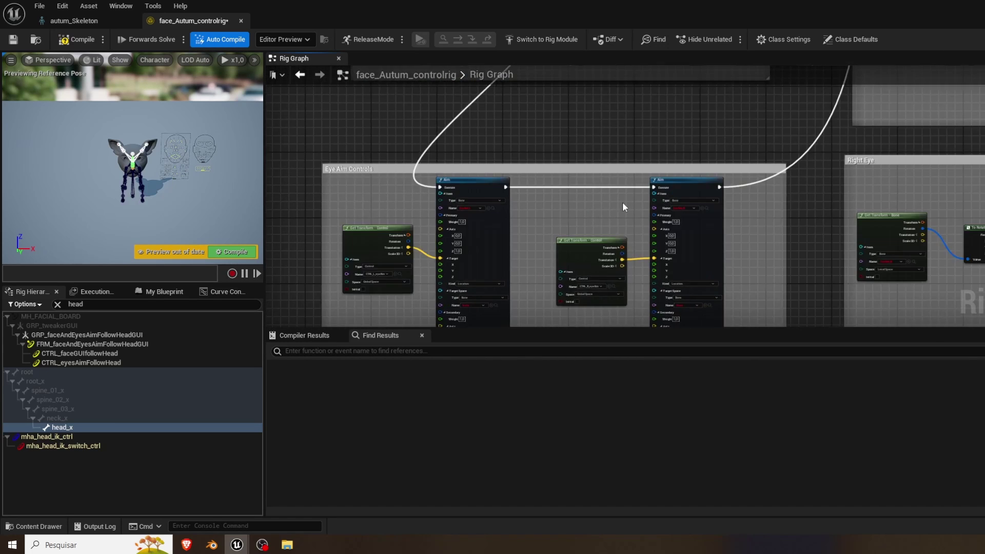
Try an X offset of 40 in the Add node that feeds the MH_FACIAL_BOARD translation
scroll(624, 207, down, 5)
right_drag(669, 123, 659, 323)
right_drag(726, 131, 621, 261)
scroll(622, 262, up, 2)
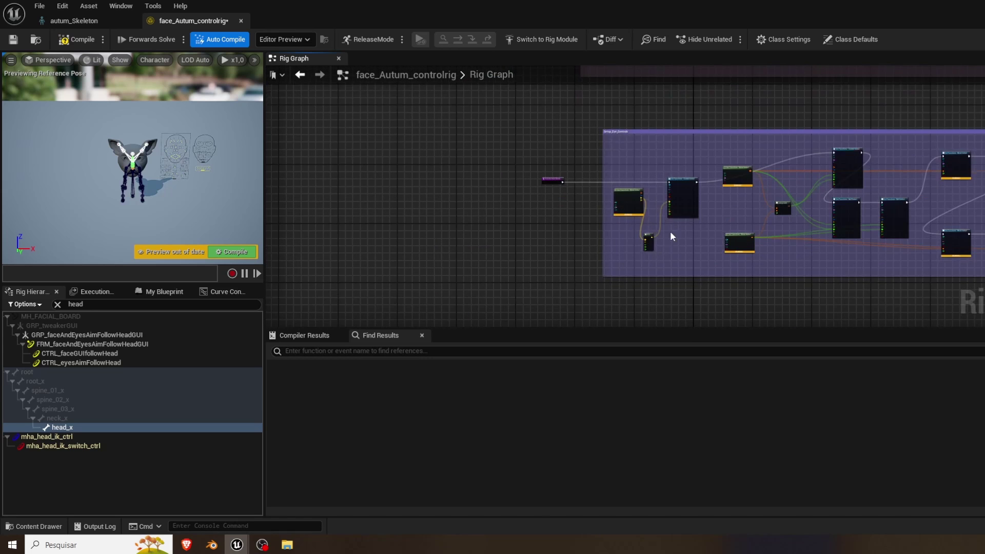
scroll(672, 236, up, 4)
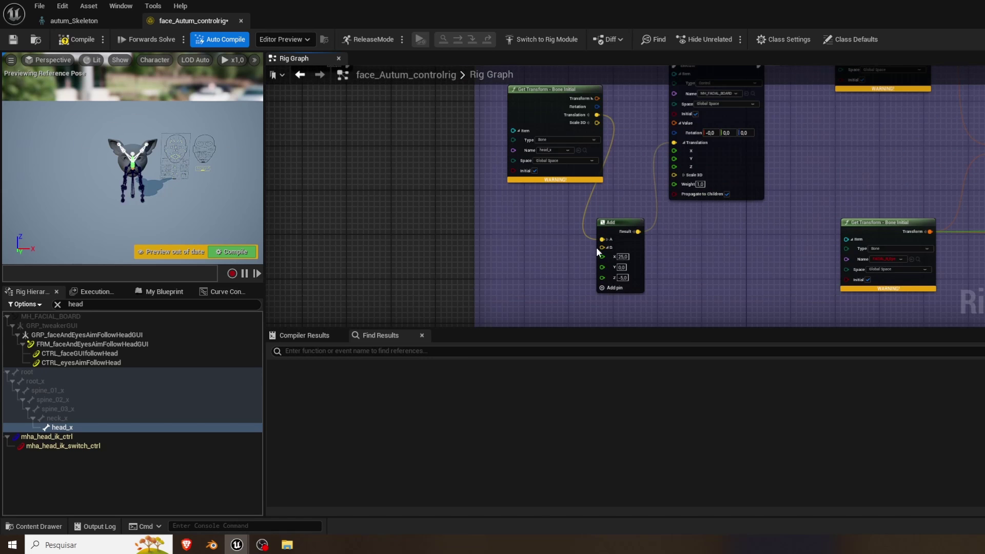
scroll(598, 251, up, 1)
click(630, 263)
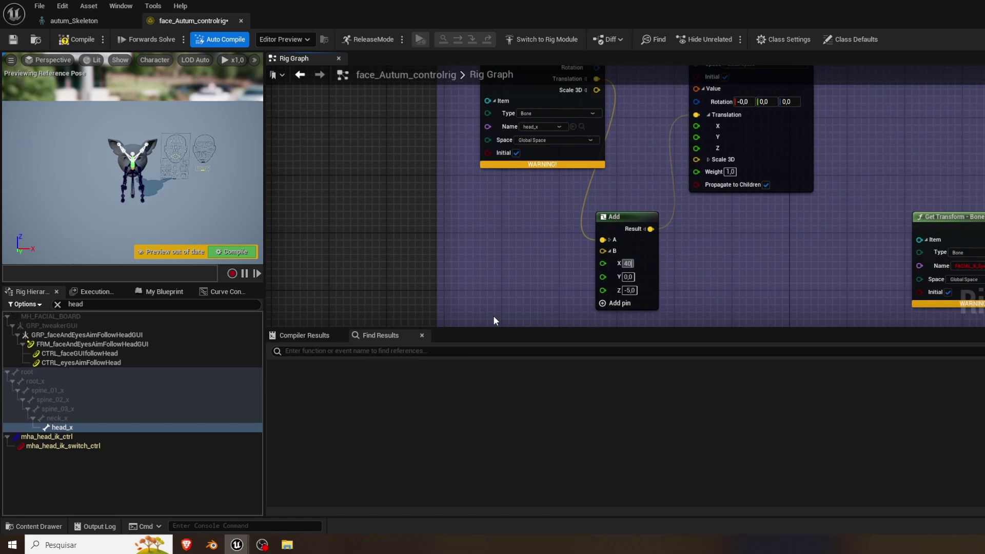
text(40)
key(Return)
Set the face board's X offset in the Add node to 25 and save the control rig
text(25)
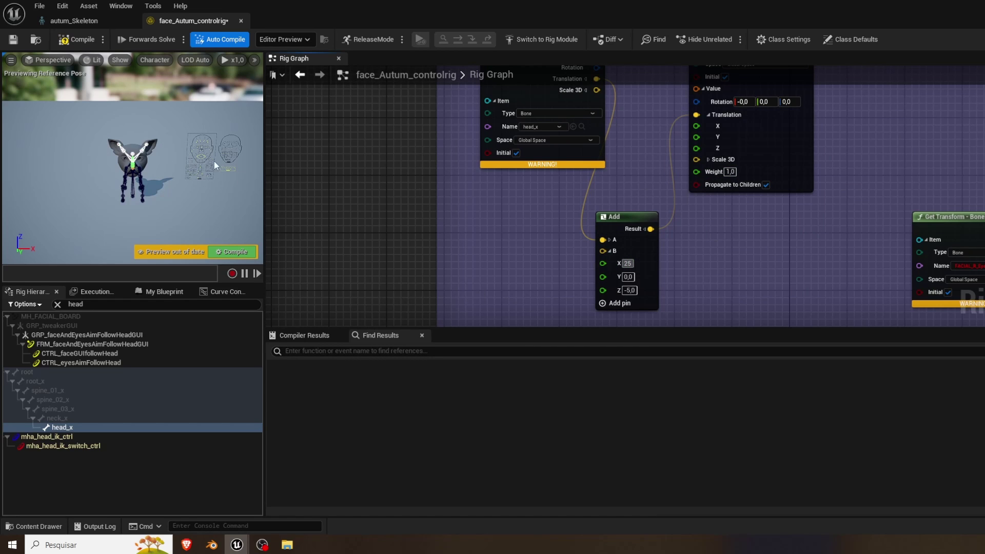
key(Return)
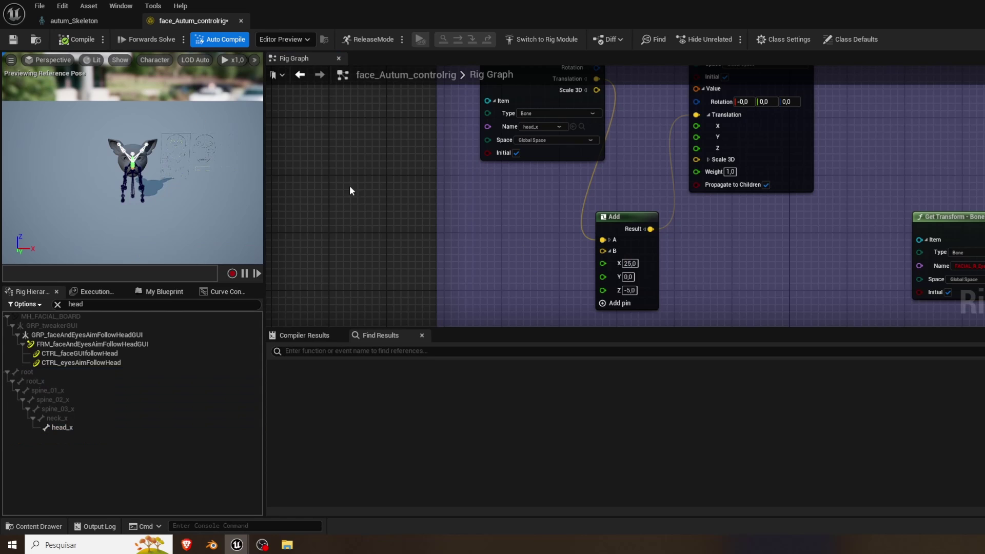
click(13, 41)
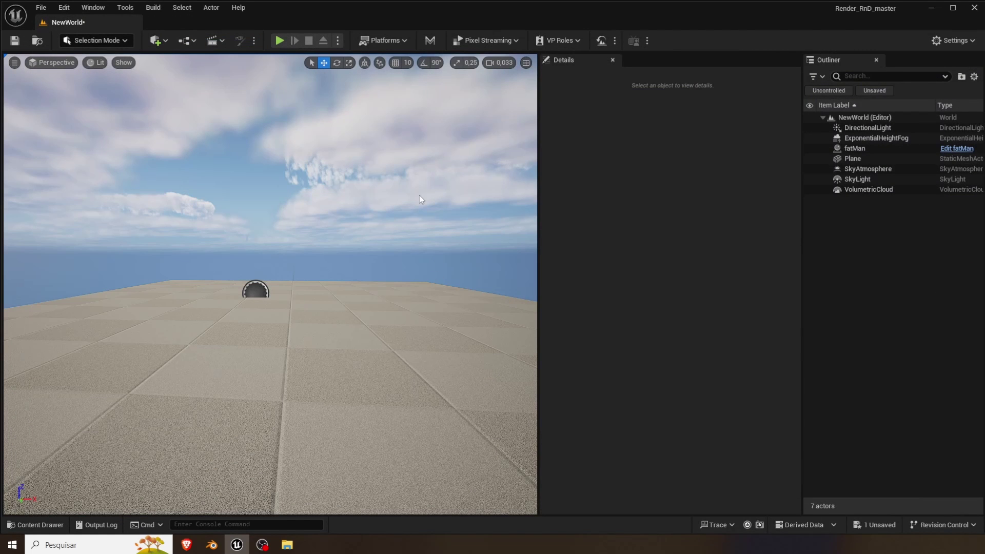
Return to the NewWorld level and open the NewLevelSequence asset from the autum folder
key(ctrl+space)
key(ctrl+space)
key(ctrl+space)
click(486, 434)
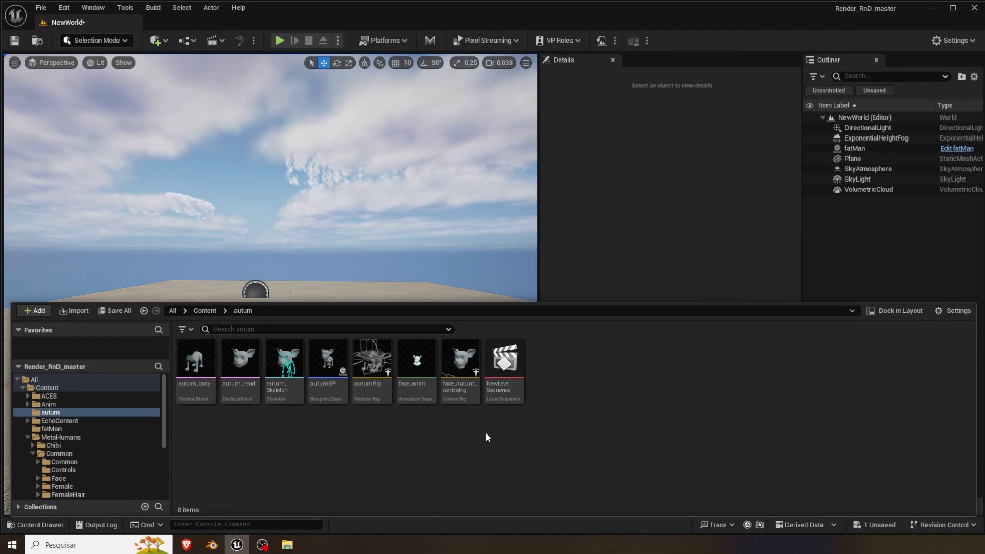
double_click(494, 379)
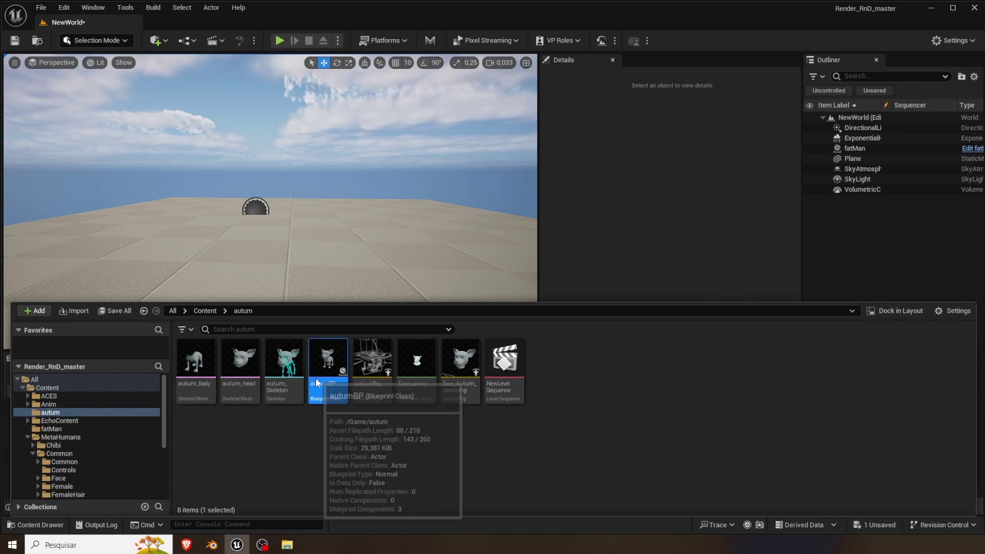
Open the autumBP blueprint from the autum folder and inspect its body and head components
double_click(328, 362)
click(62, 113)
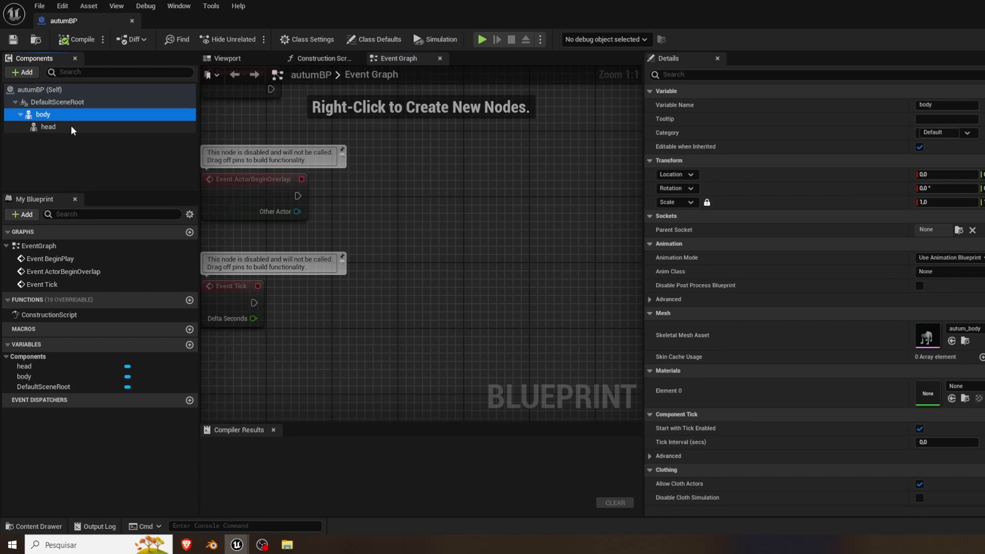
click(52, 127)
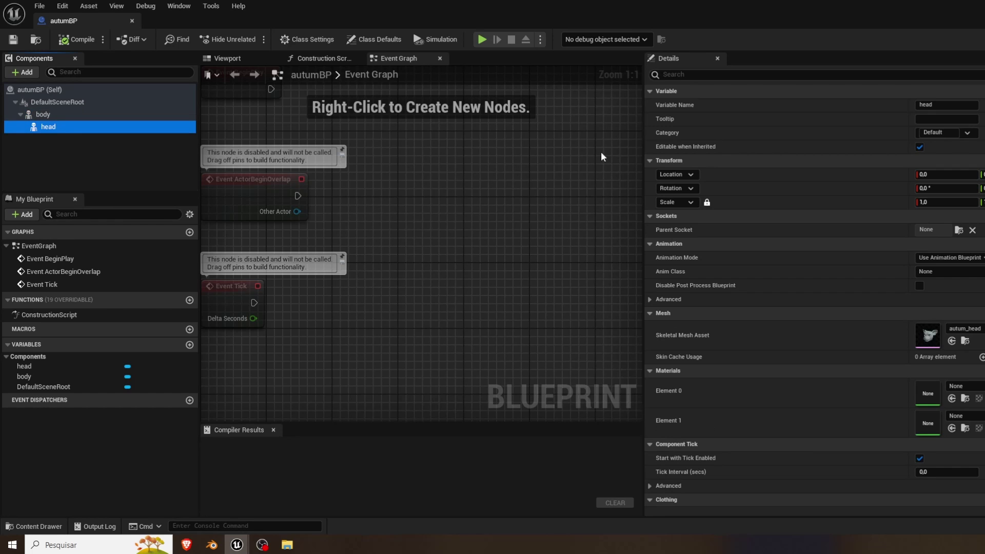
Open the autumRig modular rig from the autum folder, inspect its body controls and compile it
key(alt+Tab)
key(ctrl+space)
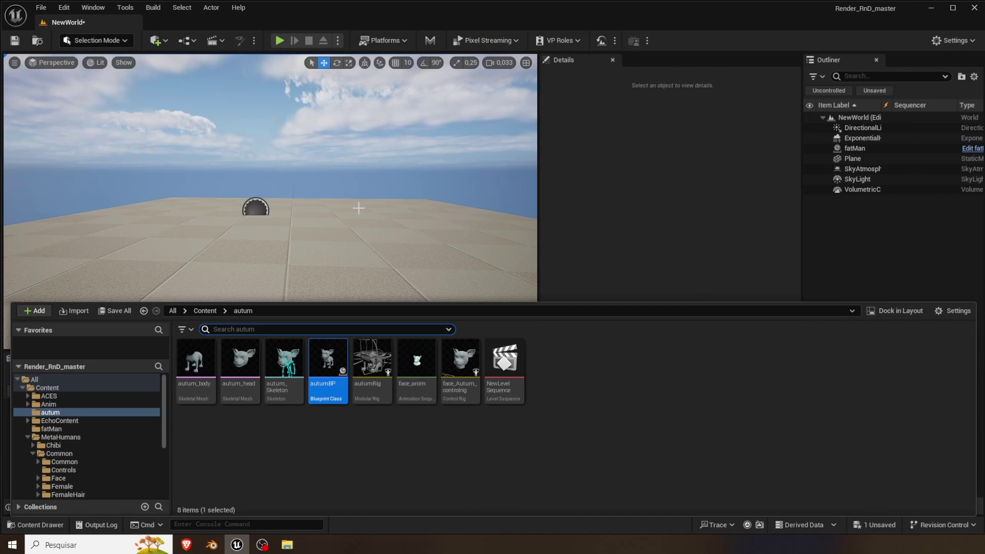
double_click(372, 359)
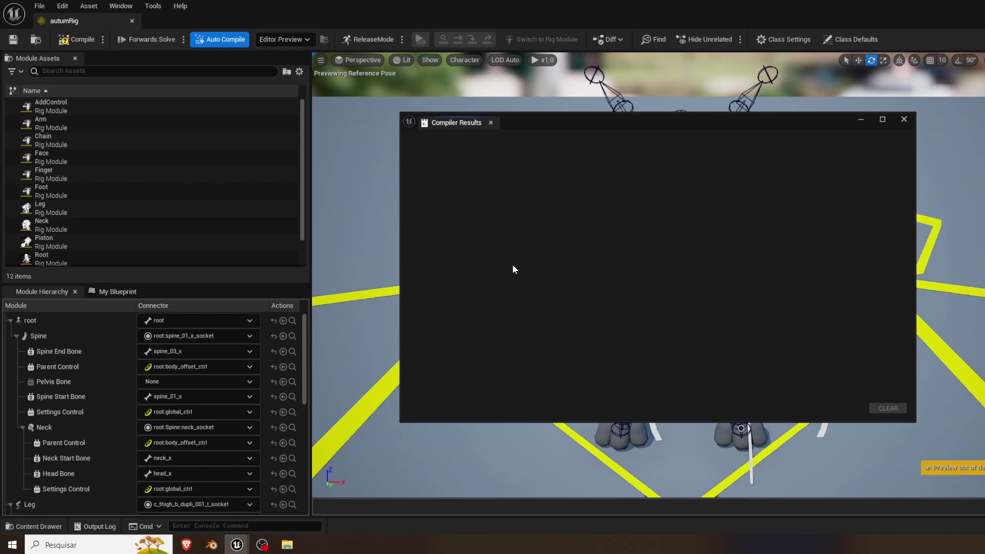
click(906, 120)
scroll(813, 268, down, 5)
alt+drag(794, 299, 643, 268)
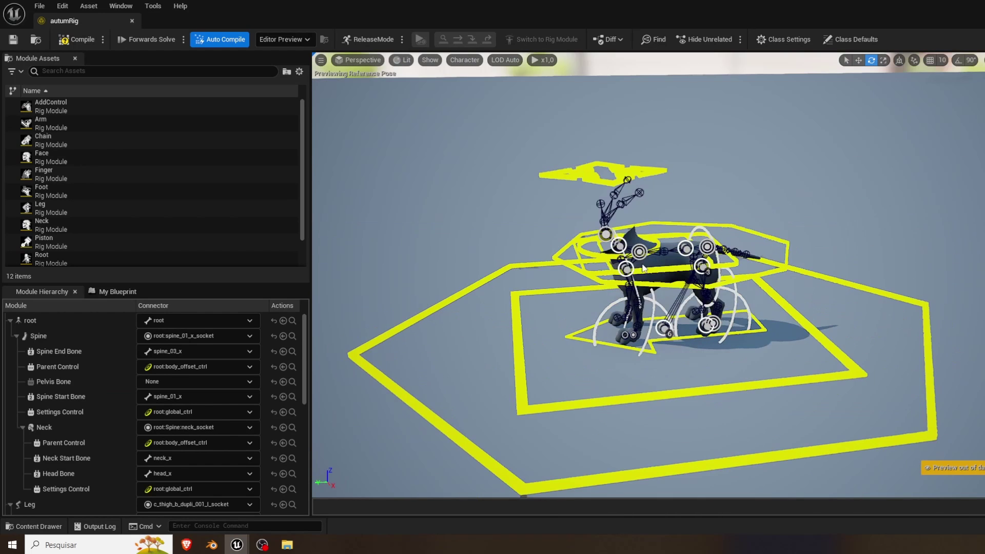
click(81, 41)
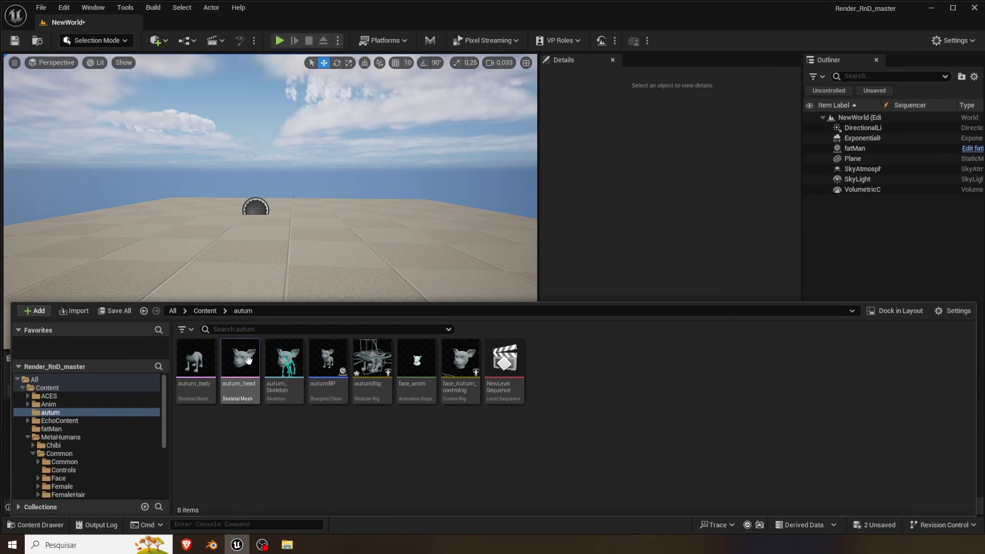
Set face_Autum_controlrig as the Default Animating Rig of the autum_head skeletal mesh and save the mesh
double_click(240, 365)
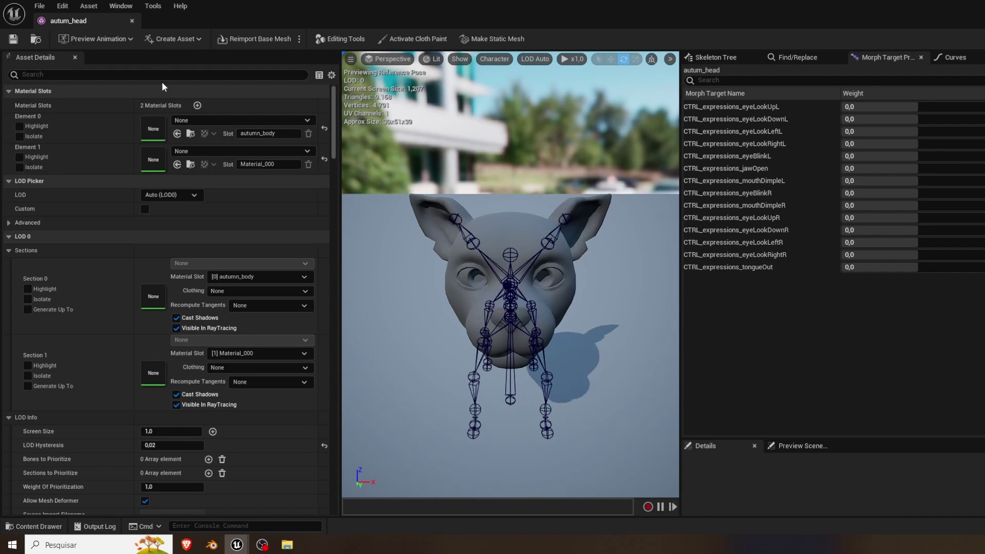
click(150, 76)
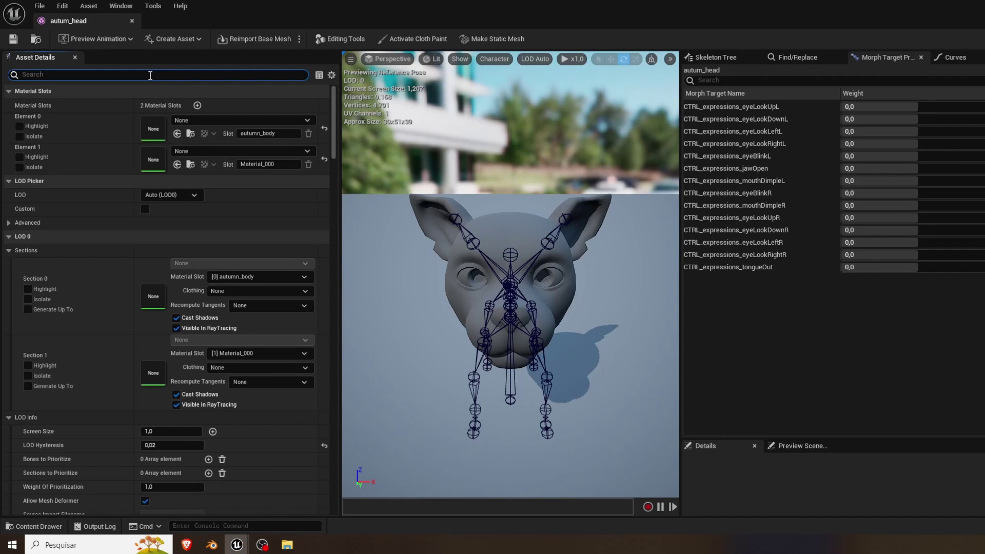
text(animatio)
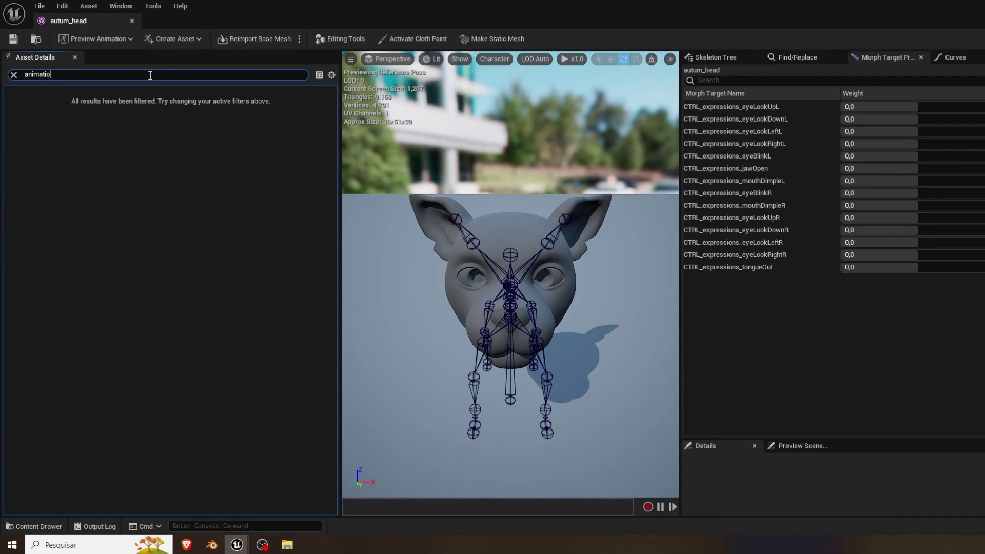
text(n)
key(ctrl+space)
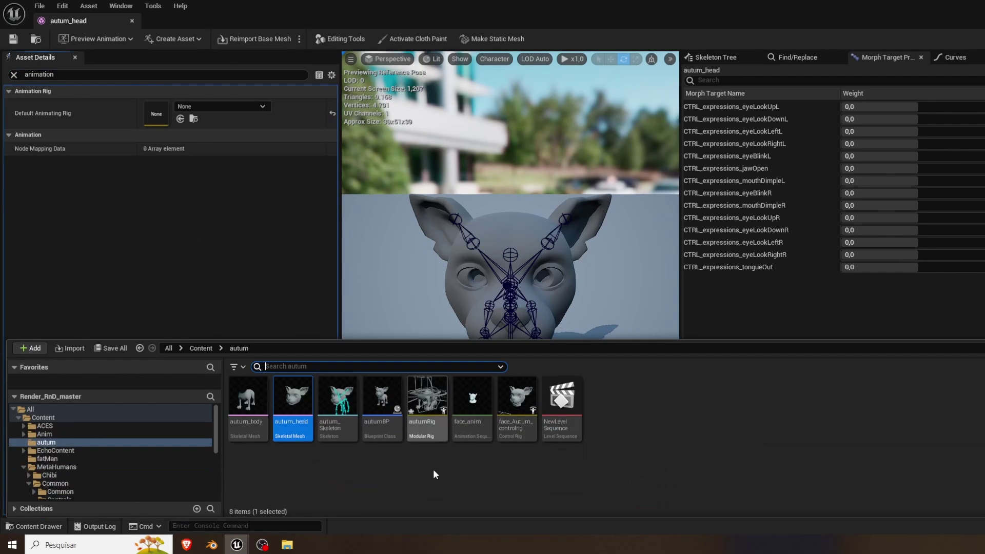
drag(517, 397, 175, 130)
key(ctrl+s)
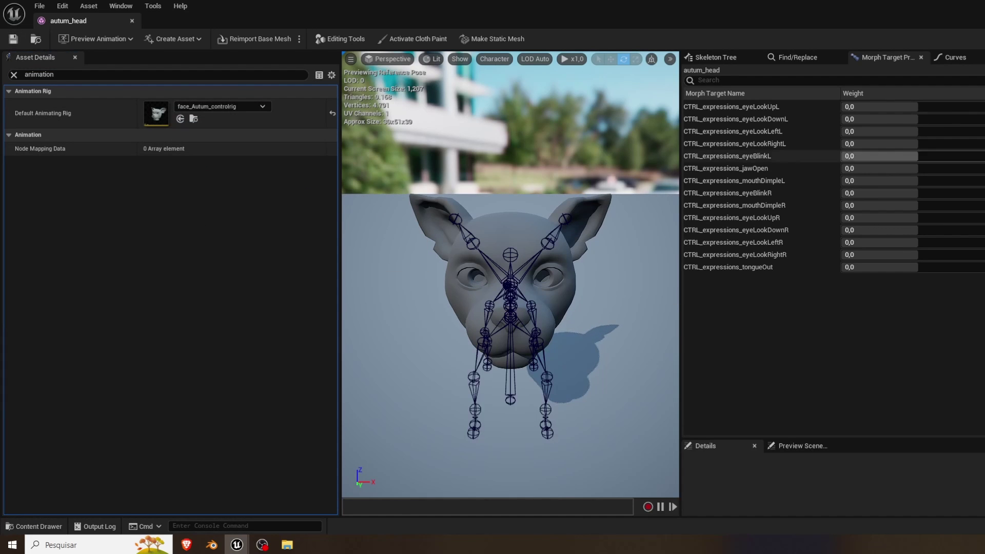
Place autumBP in the NewWorld level on the ground and add the actor to NewLevelSequence
key(ctrl+space)
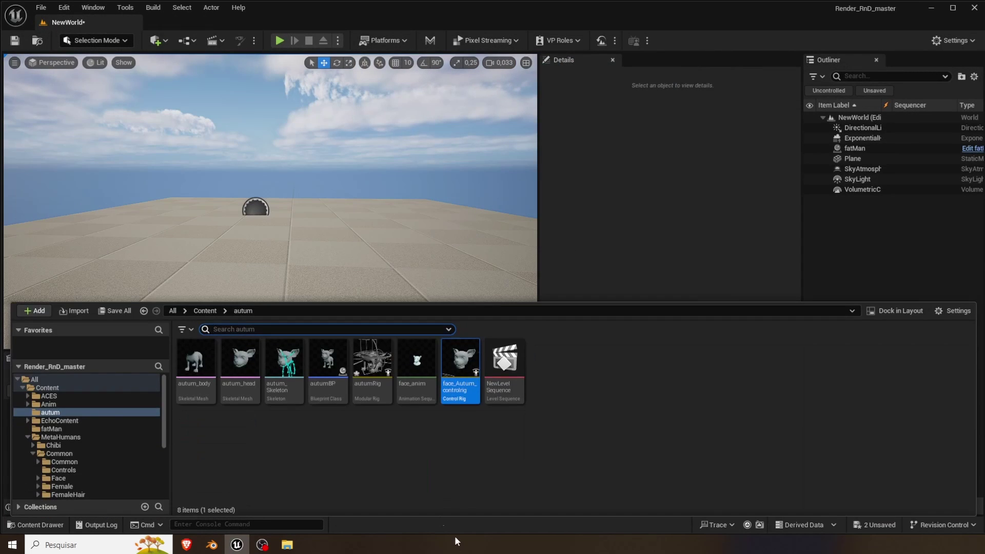
click(328, 419)
drag(328, 377, 294, 307)
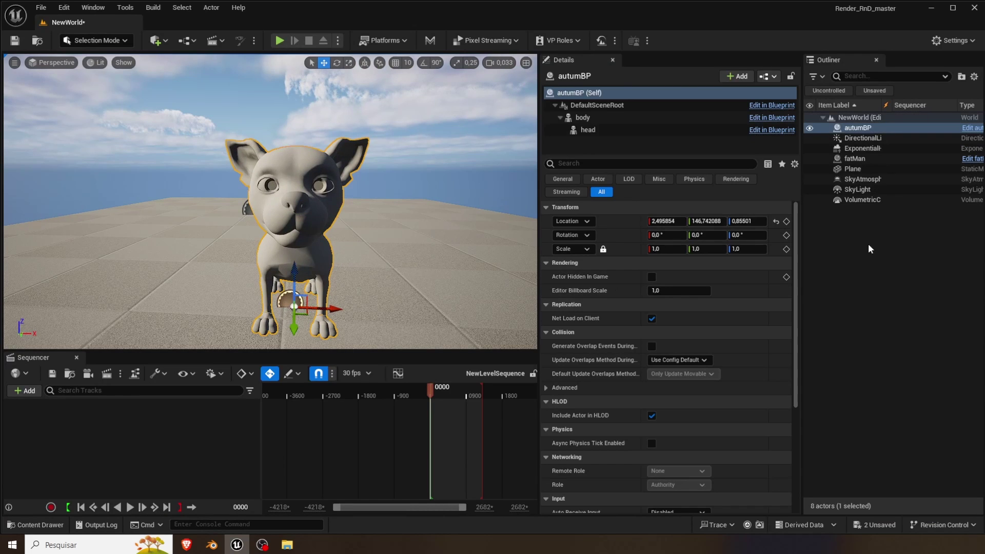
drag(855, 129, 156, 431)
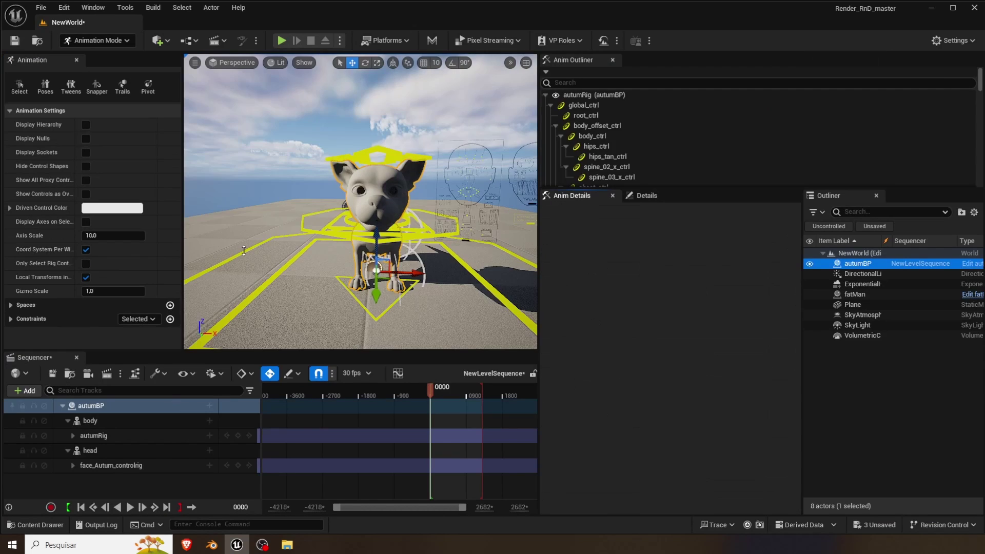
Test the jaw on the face board by moving CTRL_C_jaw to a Y value of 1.0 and back to 0
right_drag(456, 180, 464, 169)
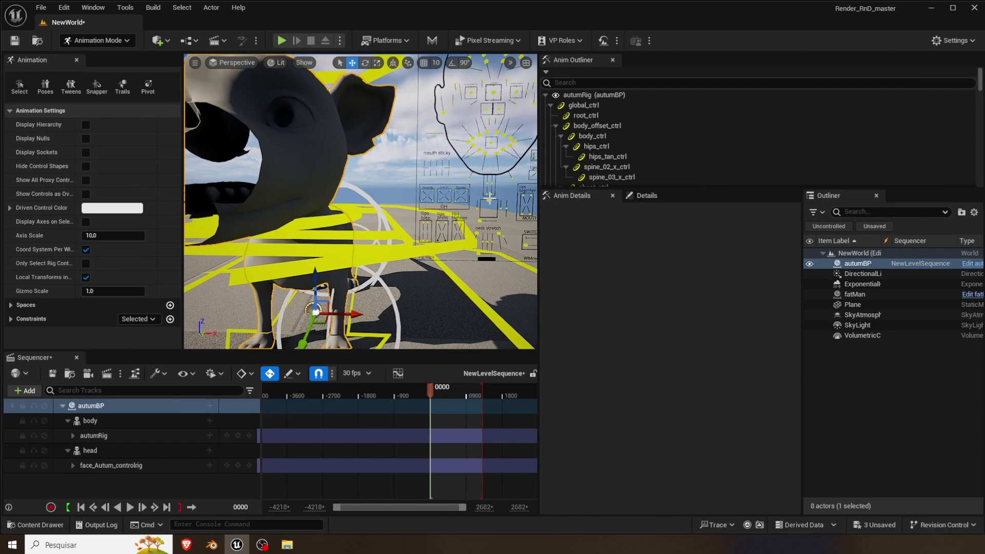
click(489, 198)
right_drag(469, 233, 477, 232)
click(461, 209)
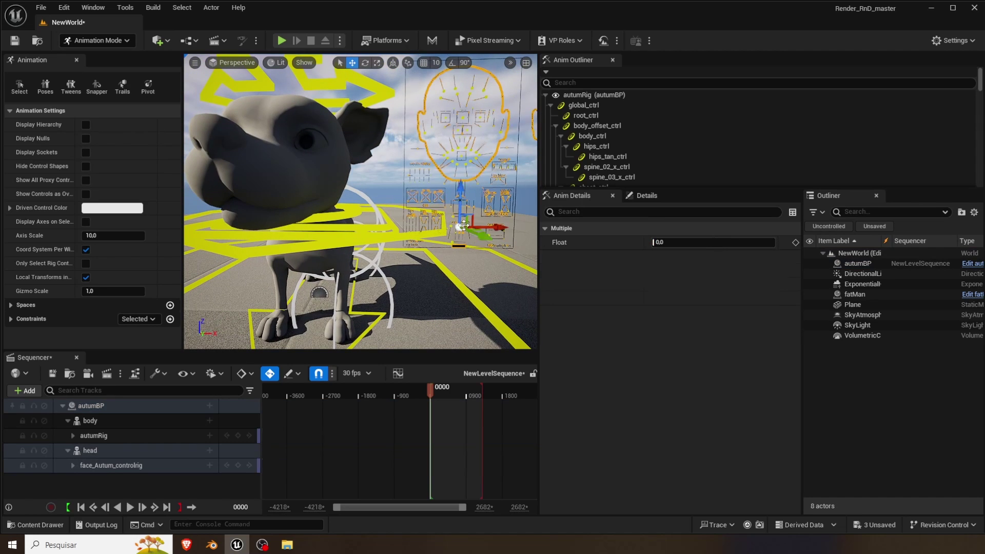
click(464, 203)
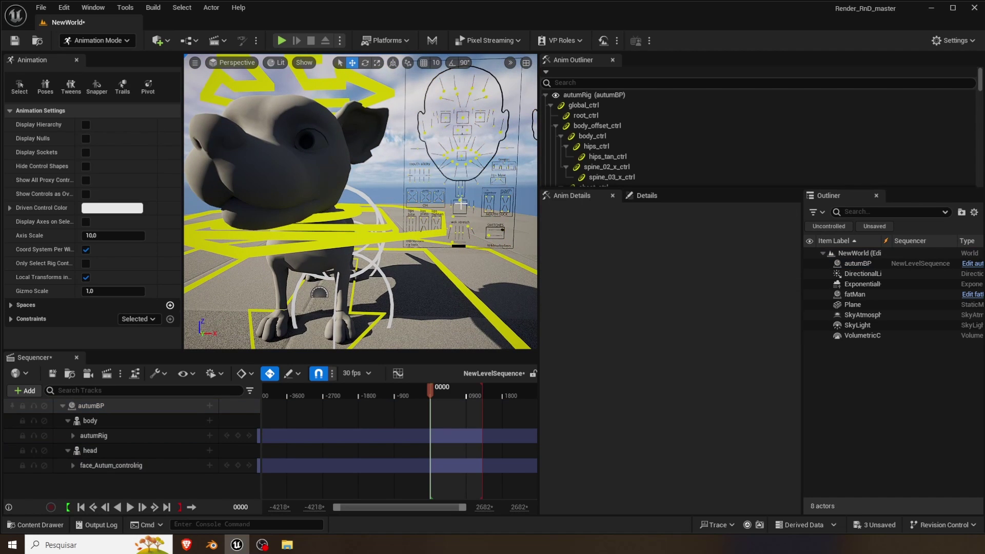
click(461, 203)
drag(461, 221, 456, 231)
right_drag(456, 231, 448, 236)
key(s)
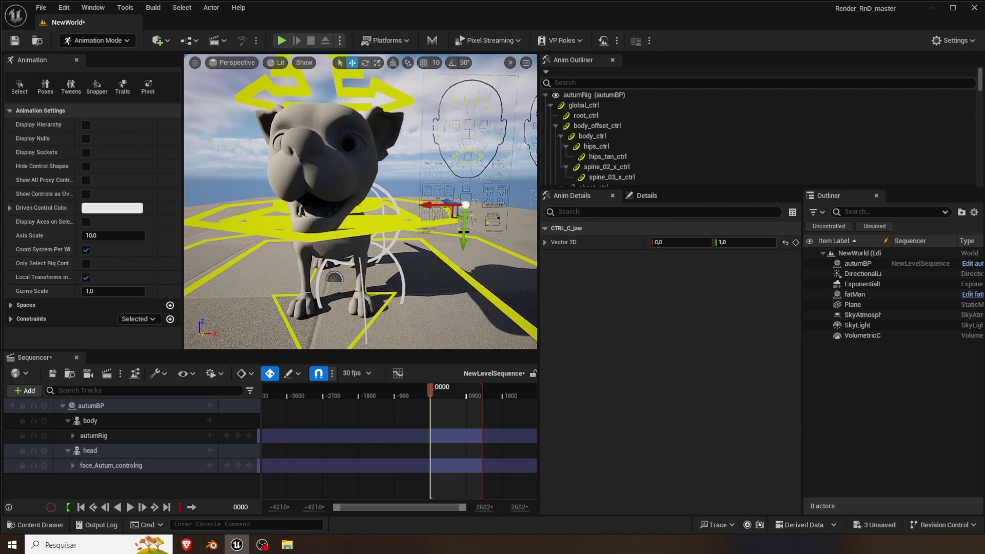
drag(464, 232, 455, 180)
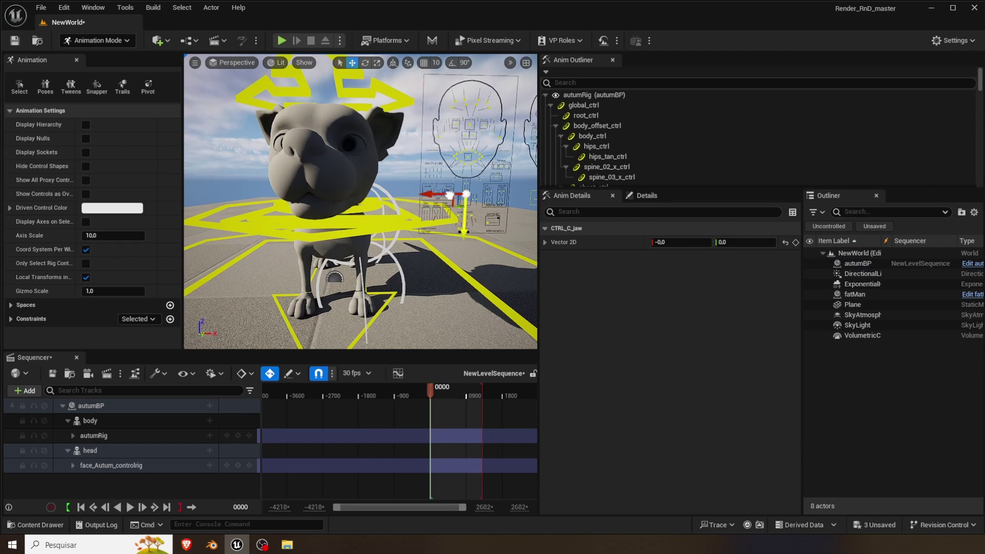
Test the eye direction by moving CTRL_C_eye around its square on the face board, and reset the control to default
click(470, 126)
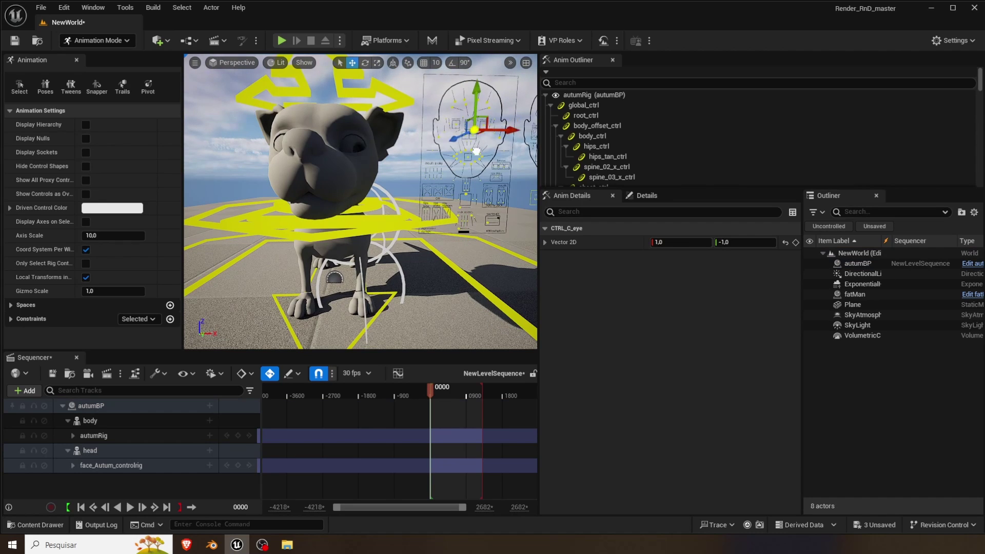
drag(475, 130, 468, 120)
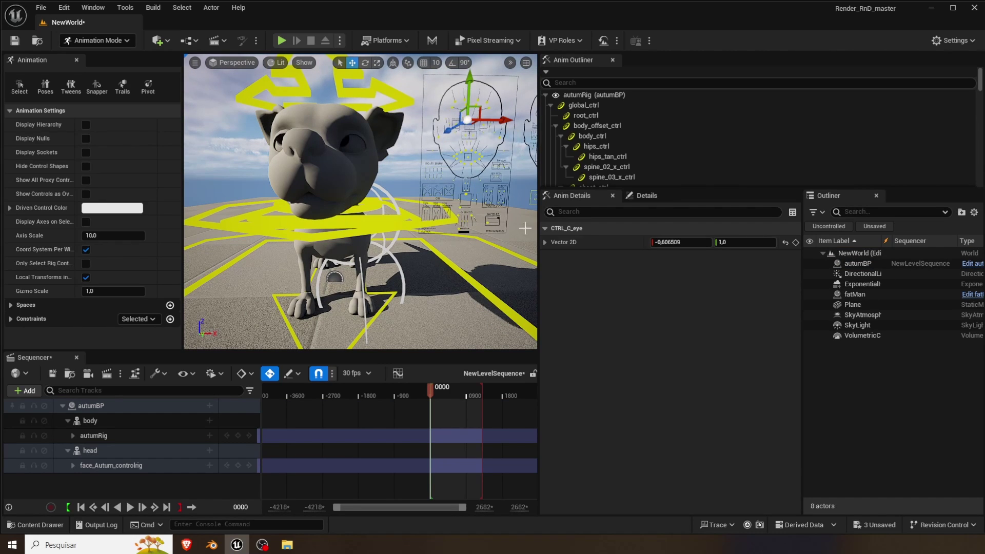
click(785, 243)
scroll(391, 198, down, 3)
Preview the face_anim animation sequence, replace its skeleton with autum_Skeleton and save all assets
key(ctrl+space)
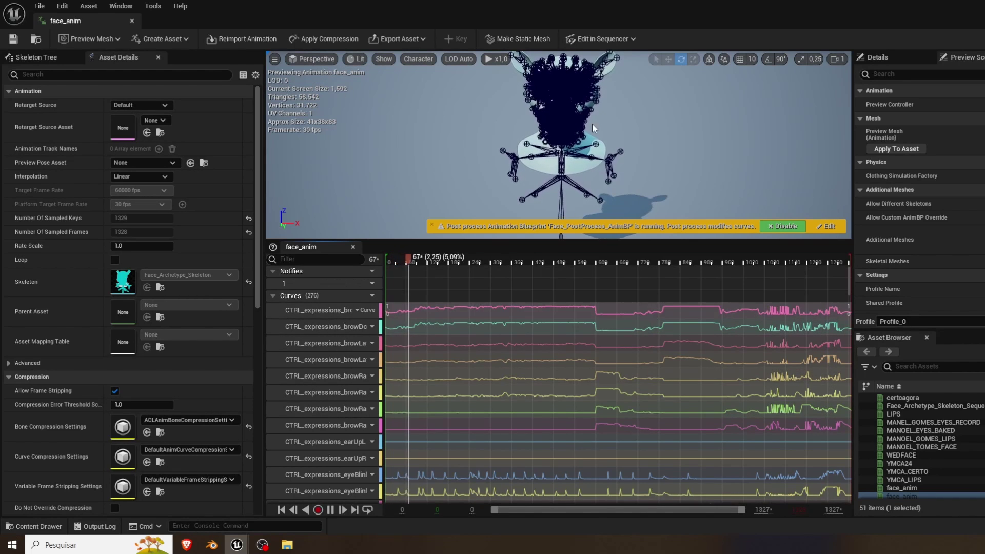
drag(615, 262, 713, 260)
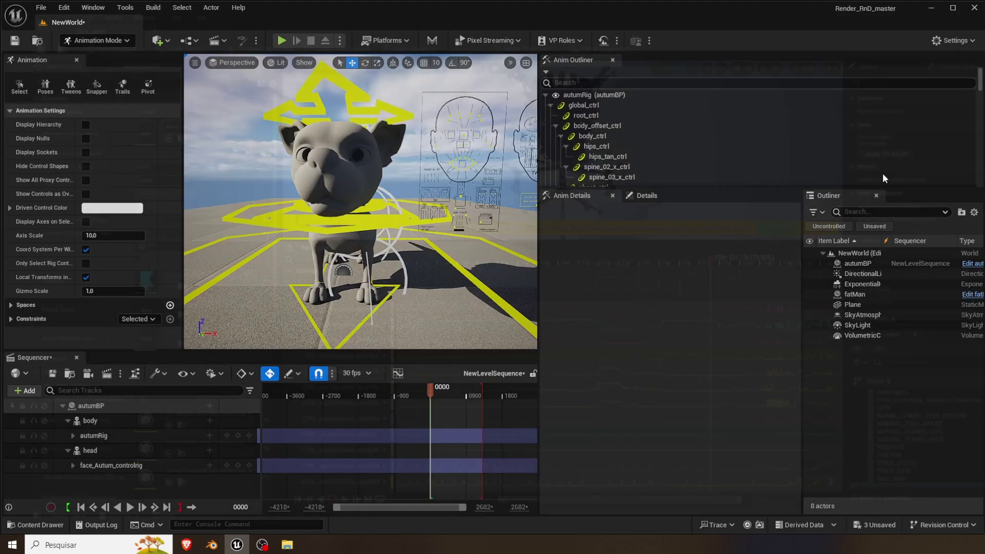
key(ctrl+space)
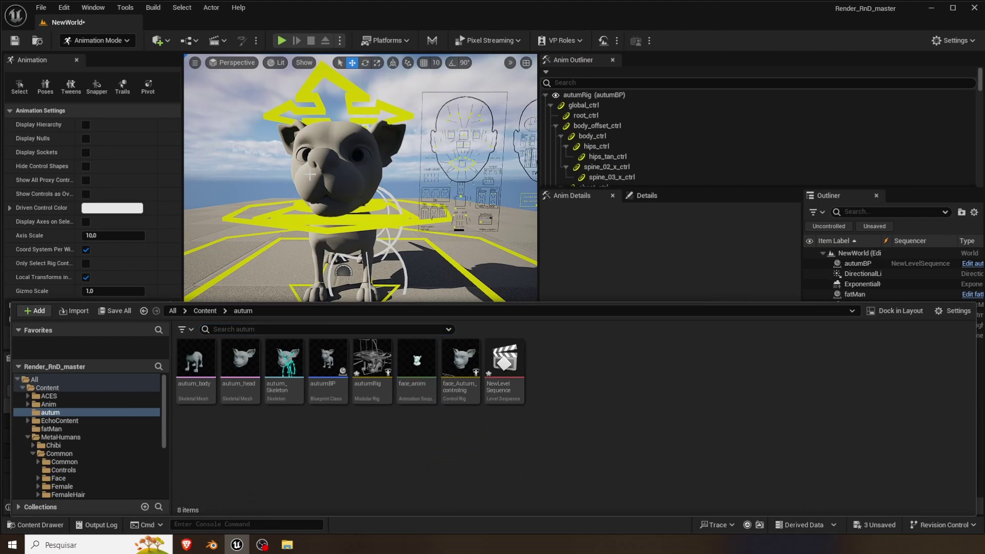
right_click(405, 386)
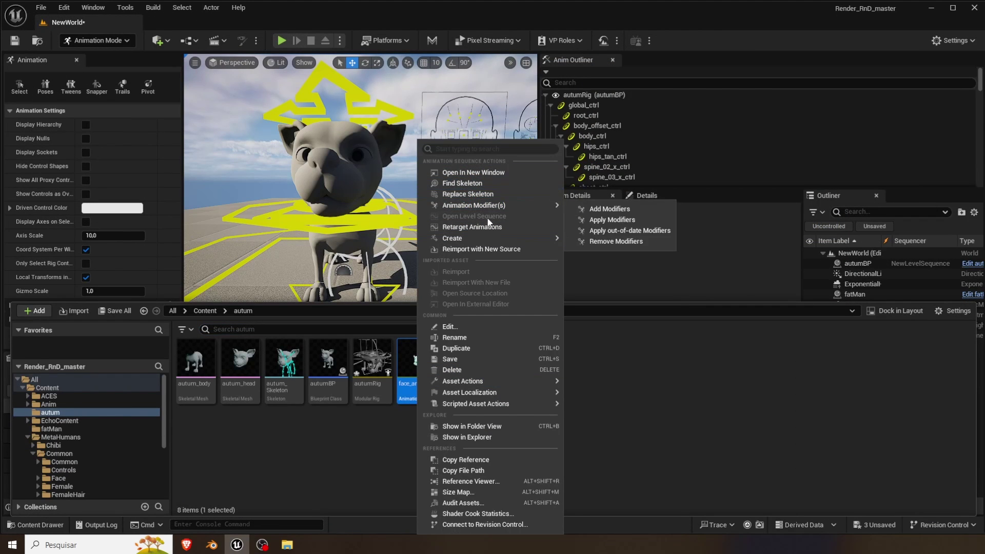
click(483, 196)
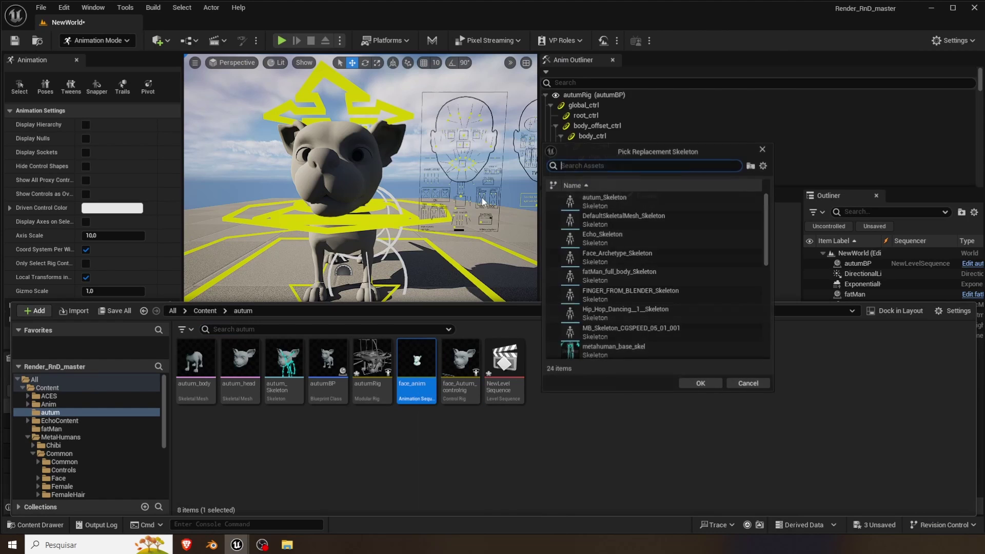
click(590, 200)
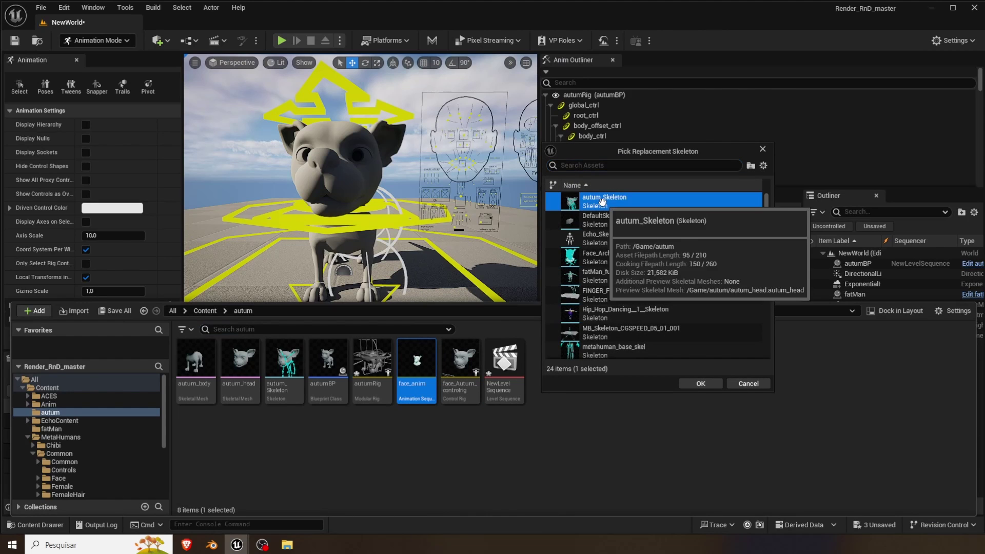
click(716, 383)
click(417, 457)
key(ctrl+shift+s)
click(355, 103)
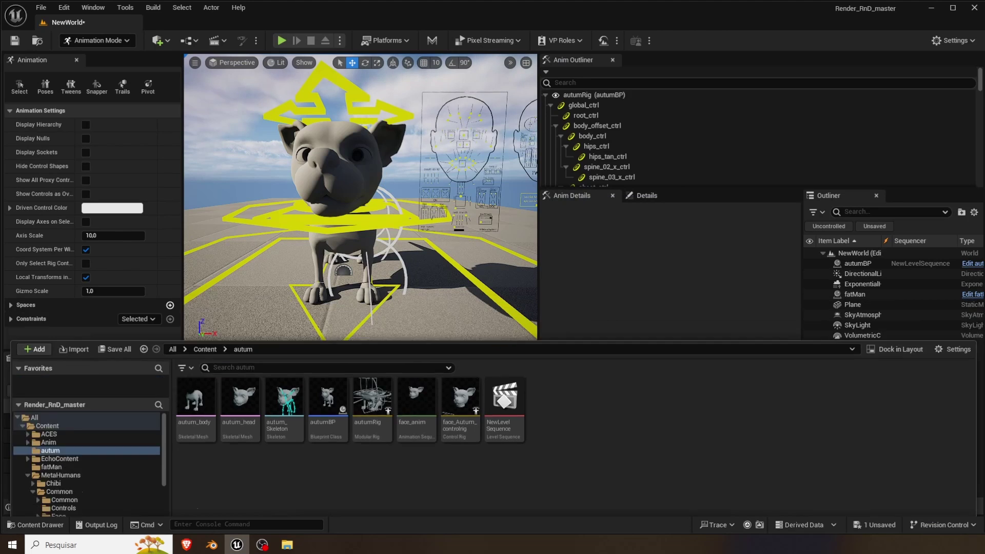
Delete the face_Autum_controlrig and autumRig tracks from autumBP in the level sequence
click(117, 471)
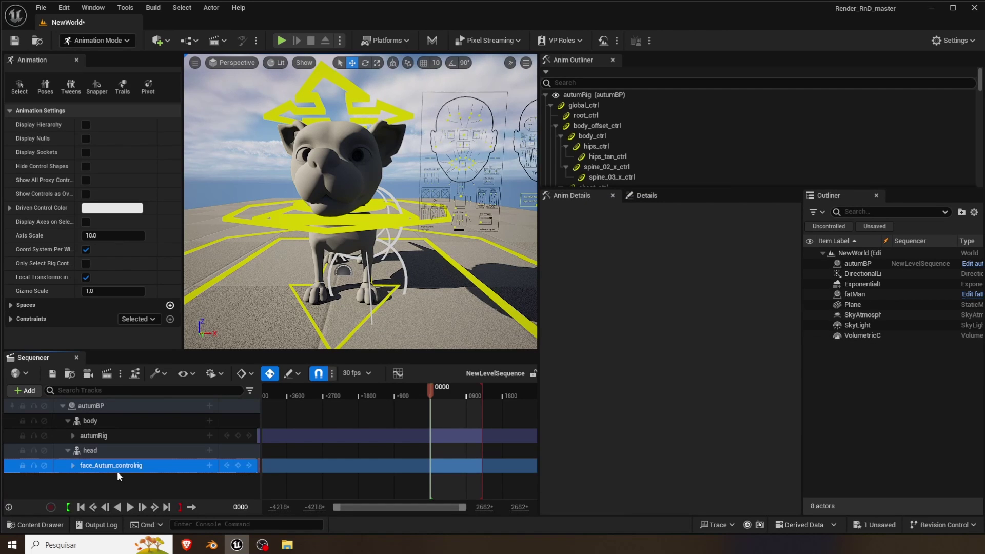
key(Delete)
click(114, 437)
key(Delete)
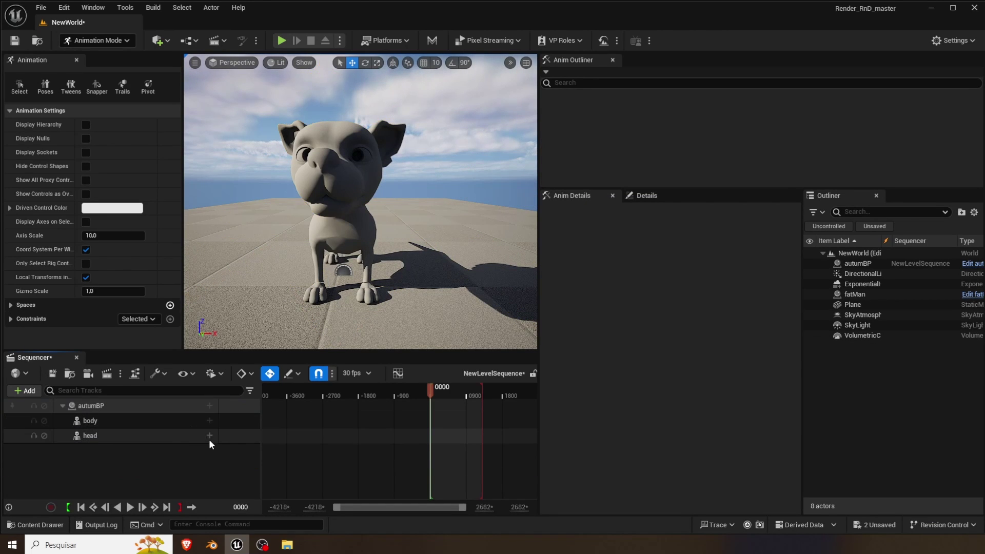
Add the face_anim animation to the head track, extend the playback range past the clip's end and scrub to frame 760
click(209, 439)
click(210, 436)
mouse_move(260, 38)
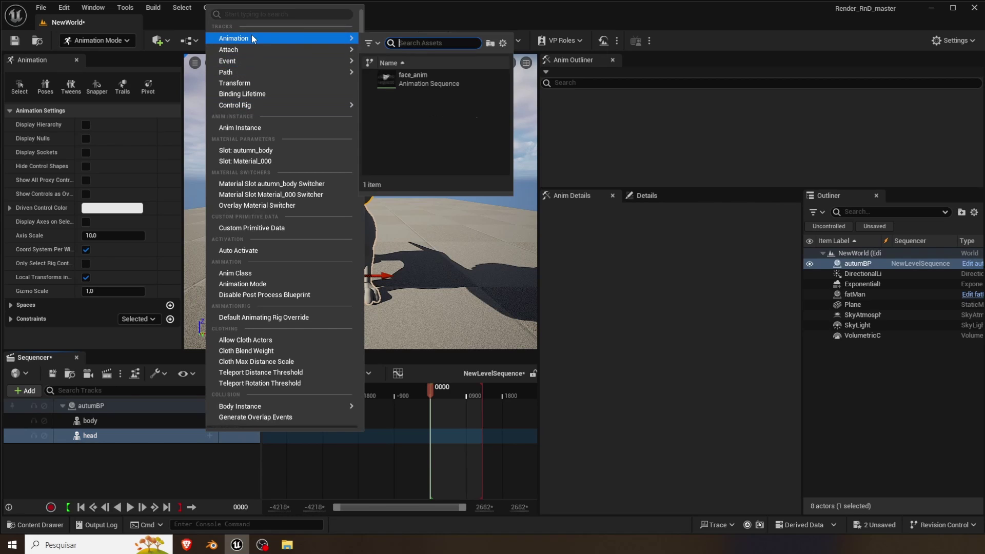
click(431, 81)
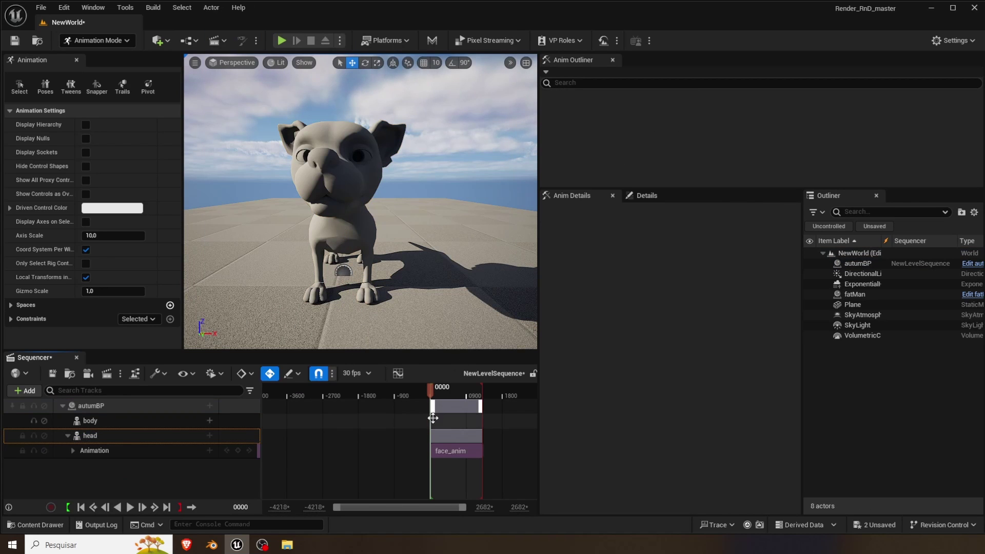
drag(481, 392, 500, 392)
mouse_move(434, 390)
mouse_down()
mouse_move(469, 389)
mouse_move(461, 389)
mouse_up()
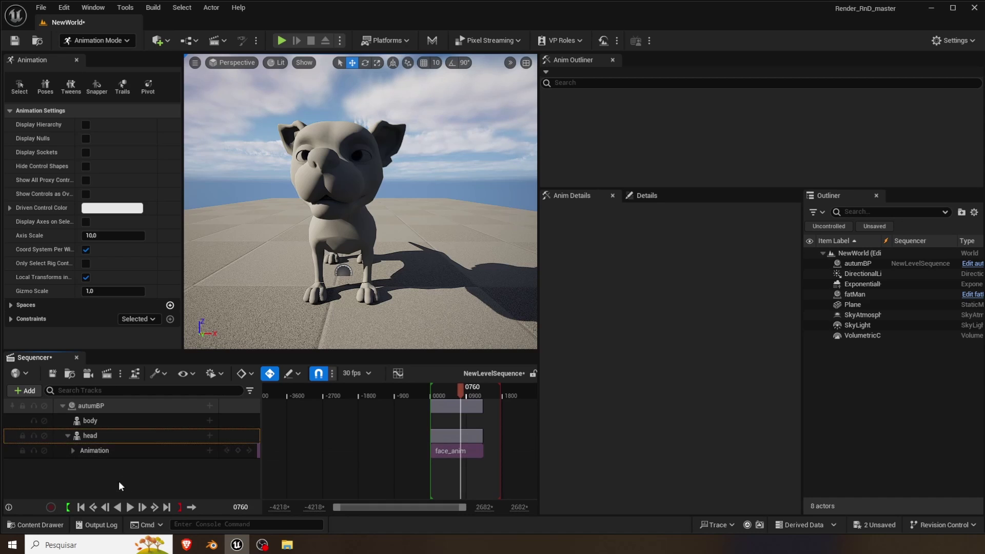
Return to frame 0 and bake the head's animation to the face_Autum_controlrig control rig
right_click(98, 434)
click(226, 473)
click(81, 508)
right_click(88, 435)
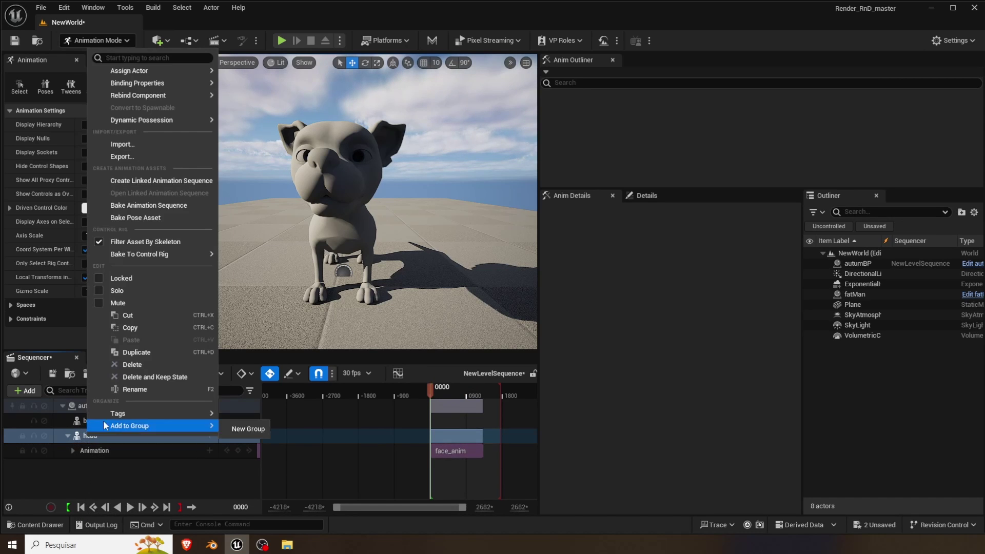
mouse_move(141, 254)
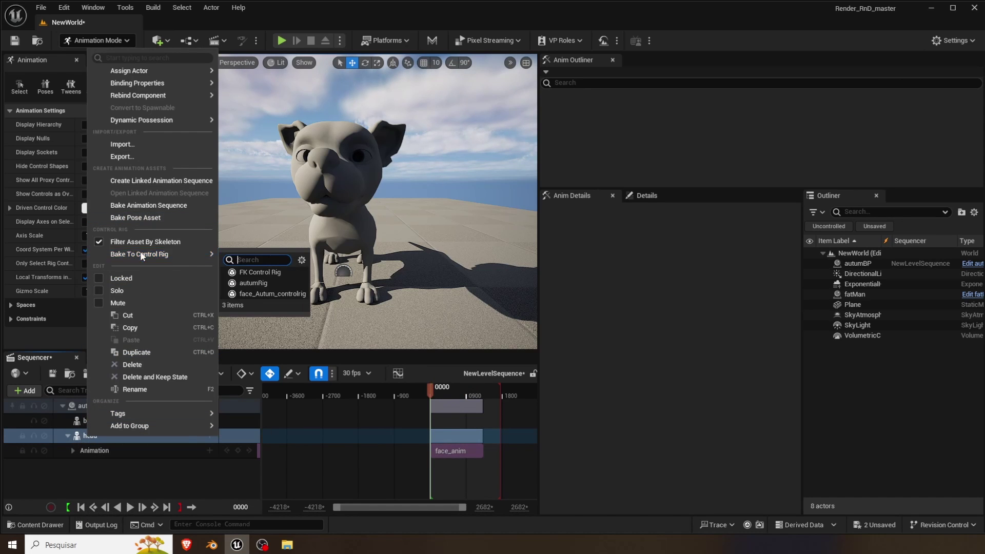
click(274, 293)
click(765, 383)
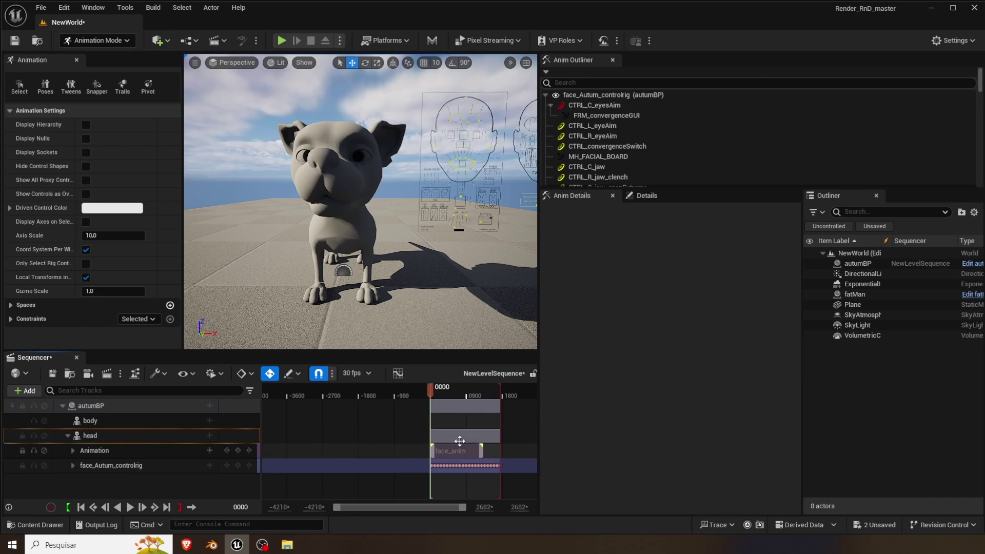
right_drag(485, 292, 503, 292)
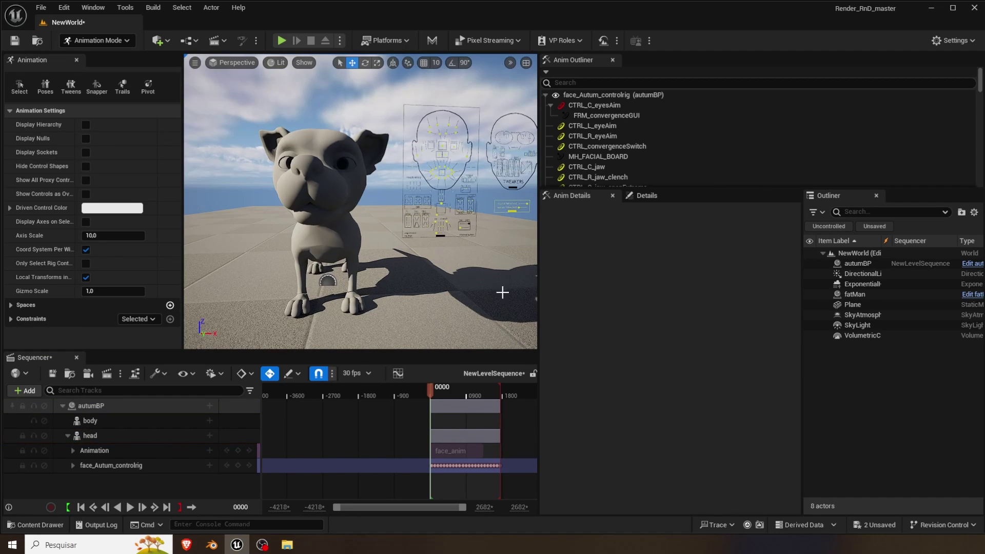
Widen the viewport, play back the baked facial animation and scrub the level sequence to frame 1063
drag(539, 277, 674, 277)
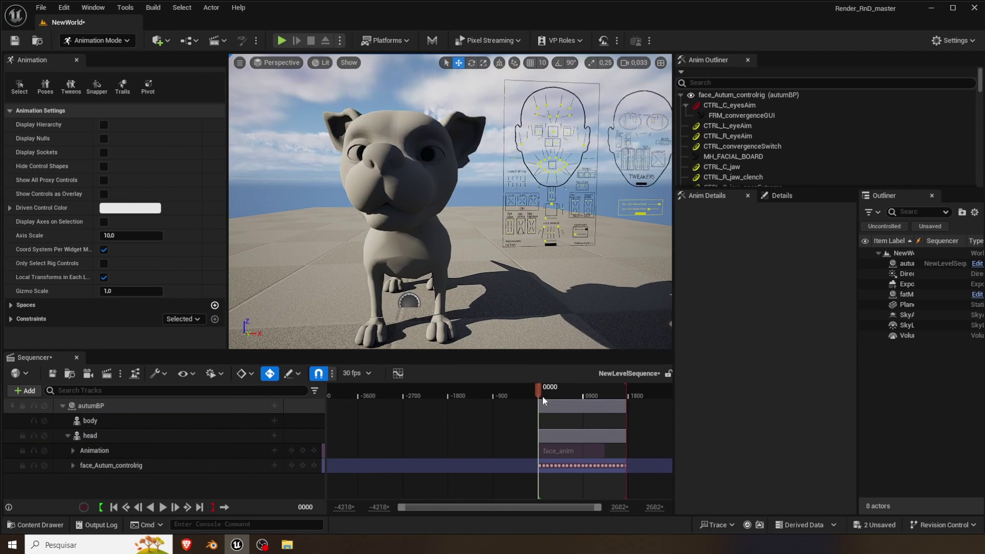
mouse_move(542, 396)
mouse_down()
mouse_move(610, 393)
mouse_move(558, 397)
mouse_up()
key(space)
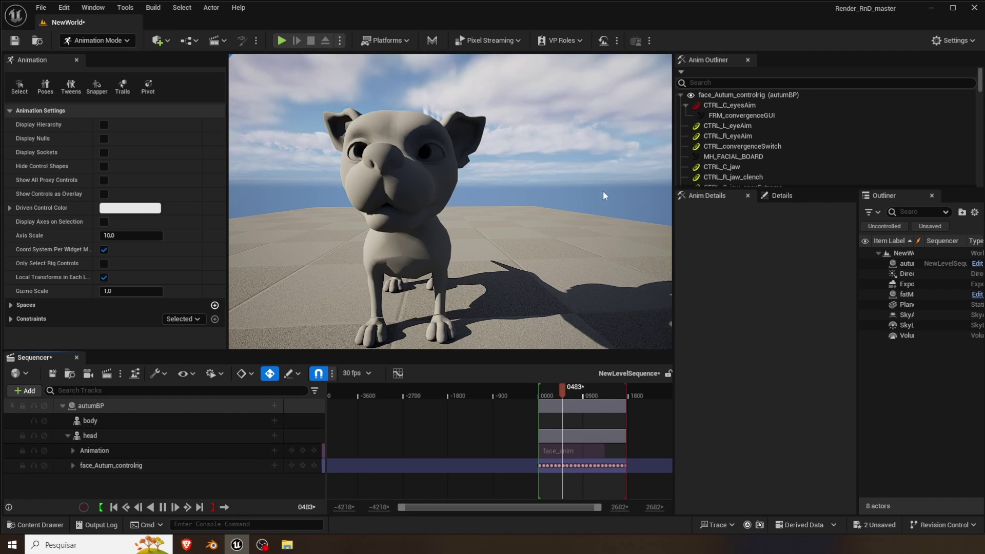
click(164, 507)
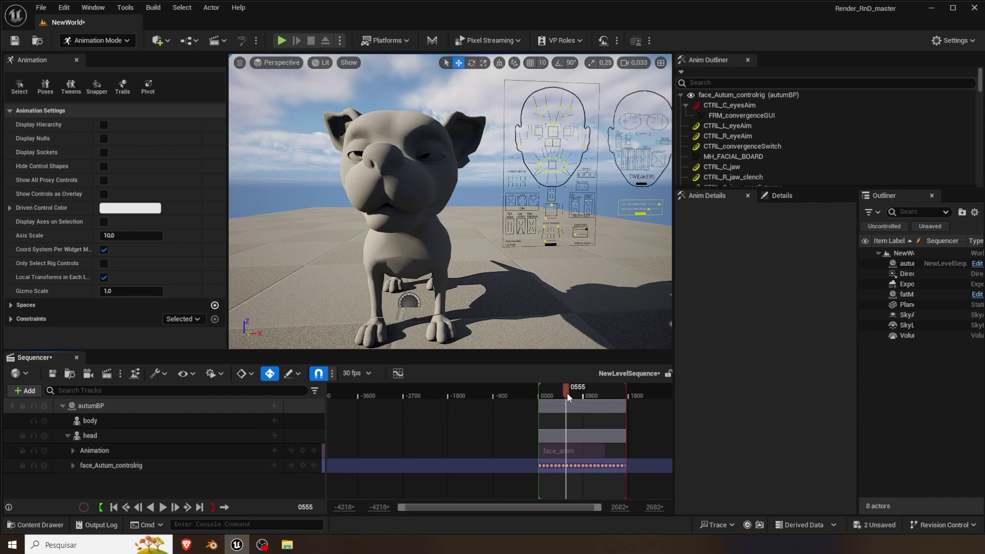
drag(568, 394, 591, 394)
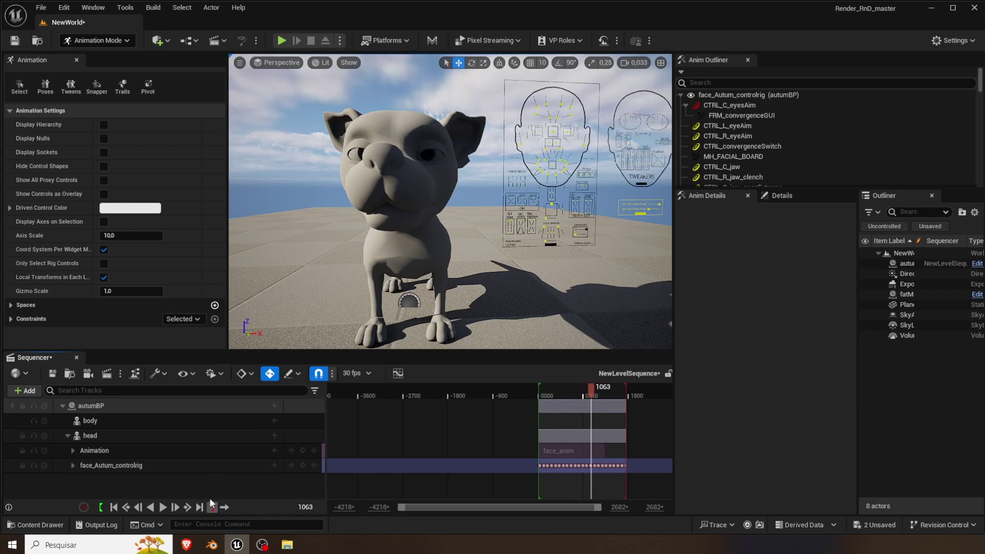
click(275, 420)
mouse_move(424, 175)
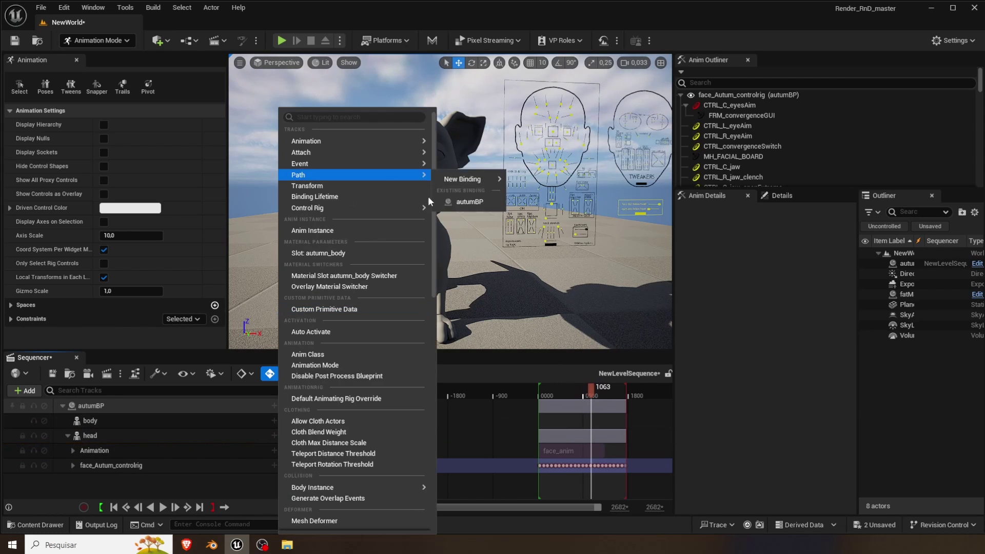
mouse_move(359, 208)
mouse_move(483, 250)
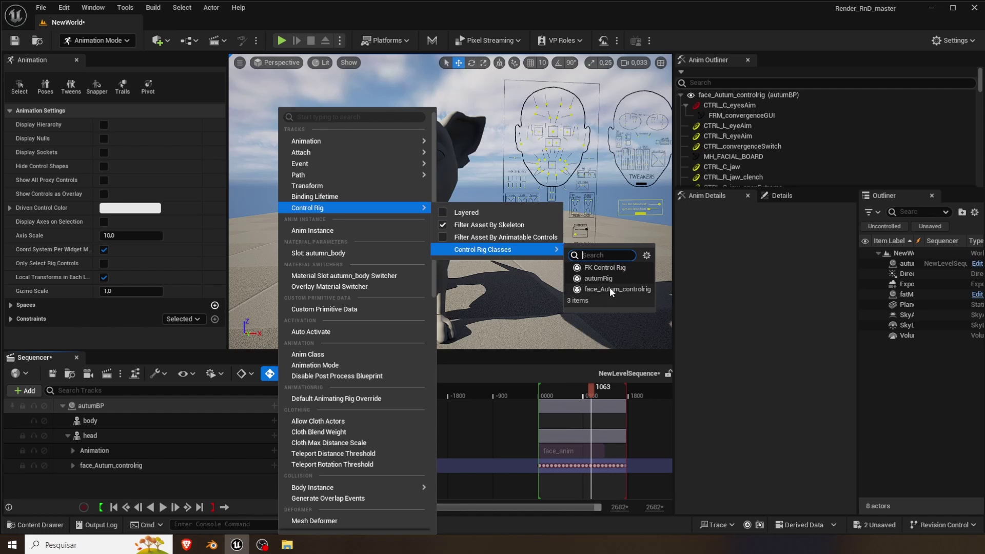
click(611, 290)
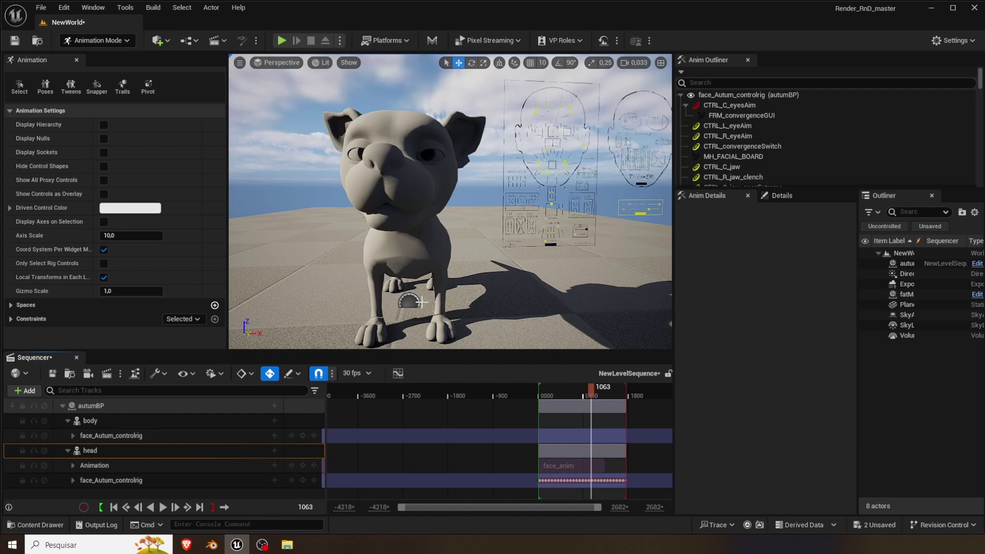
click(130, 436)
scroll(431, 257, down, 2)
alt+drag(431, 257, 433, 229)
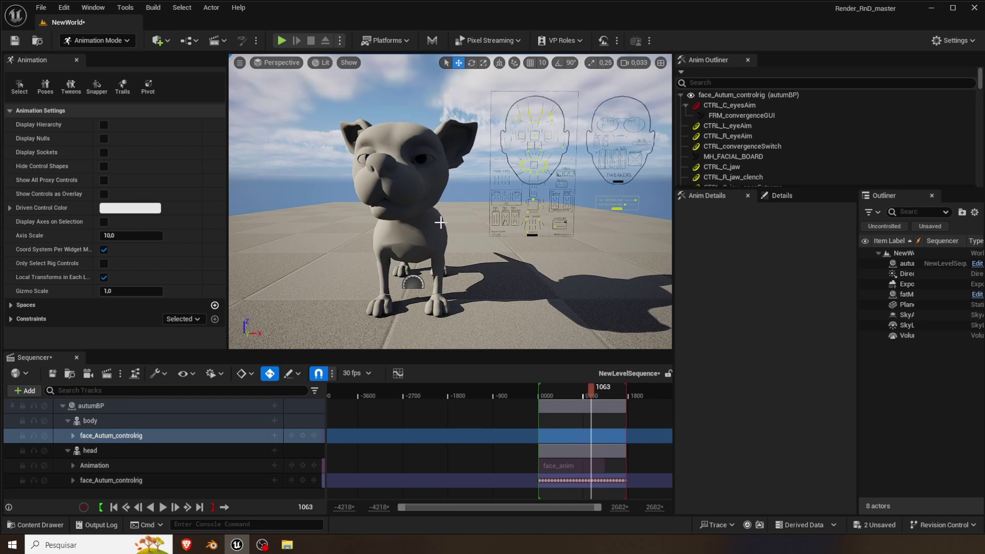
click(95, 436)
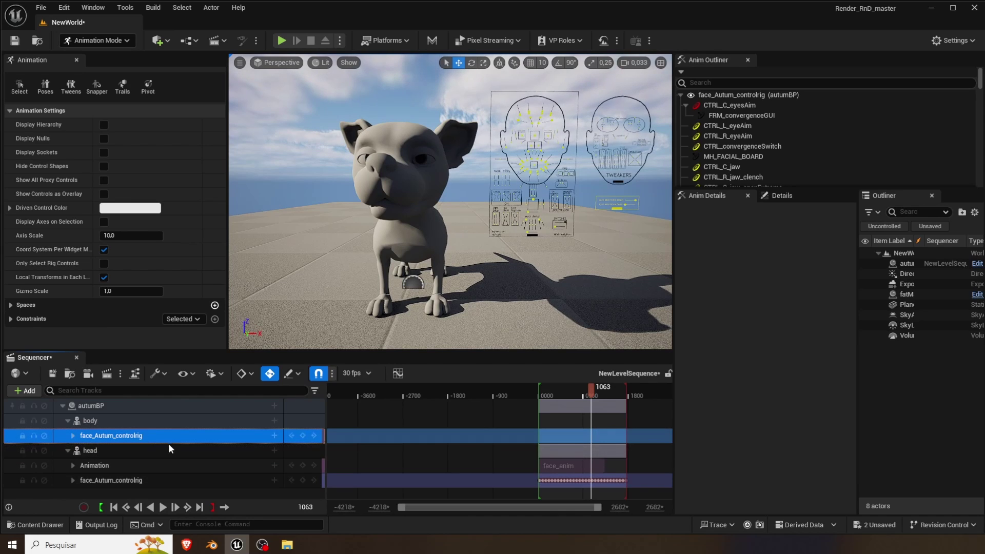
key(Delete)
Add the autumRig control rig to the body track of autumBP
click(275, 421)
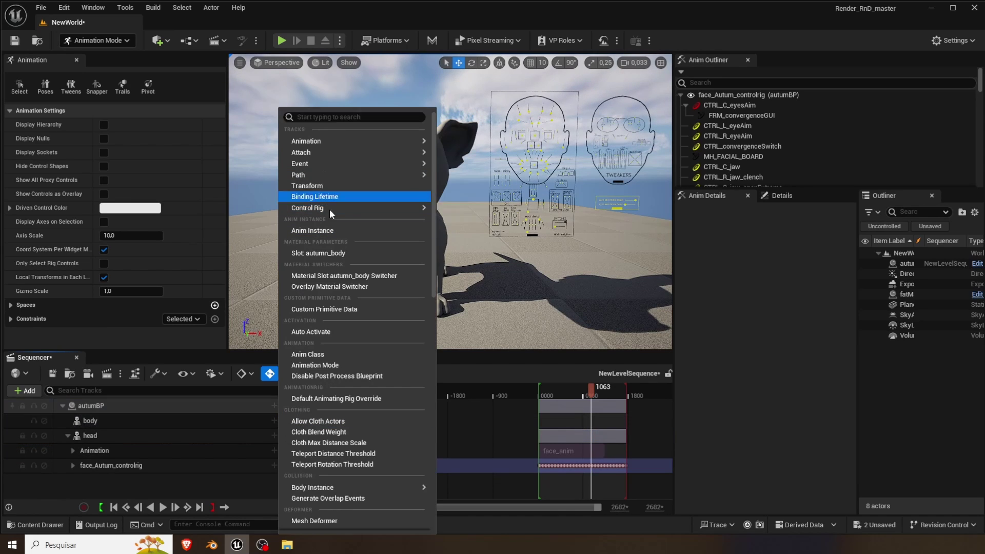
mouse_move(351, 210)
mouse_move(501, 250)
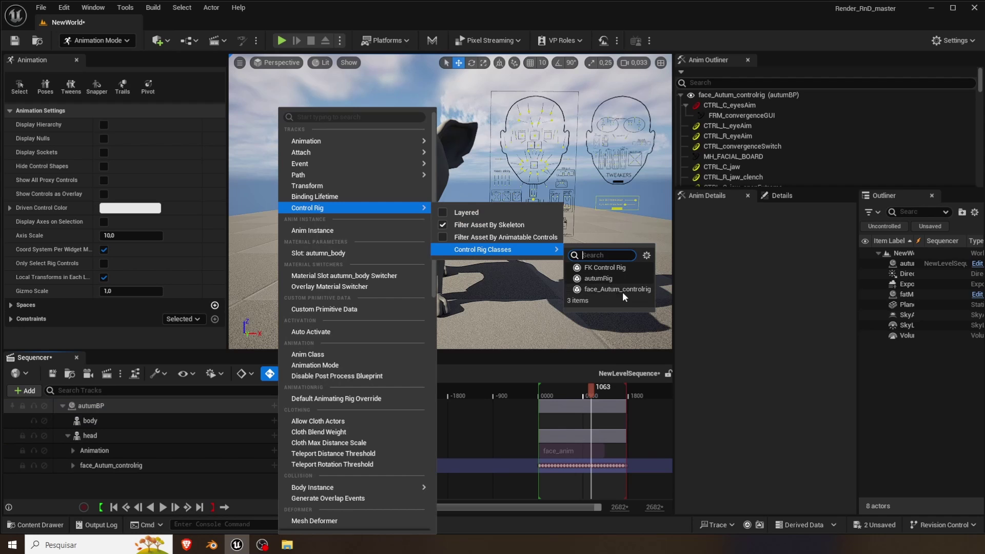
click(596, 279)
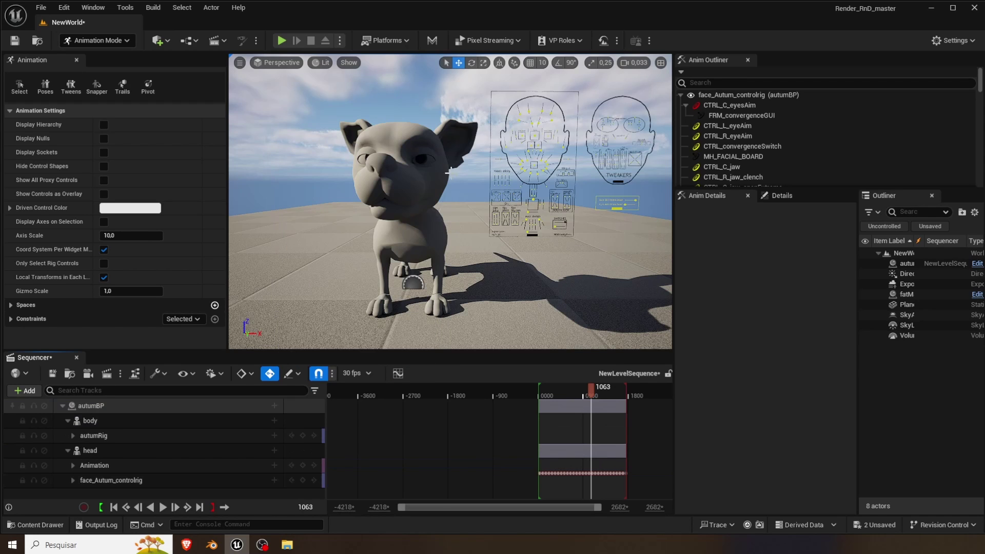
Rotate the dog's head control head_x_ctrl slightly and clear the control selection
click(450, 110)
key(e)
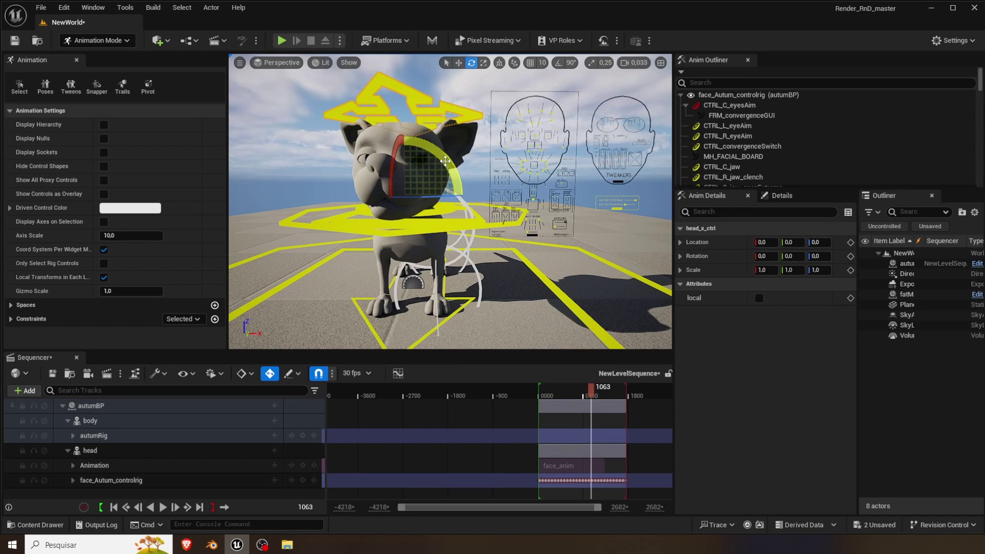
mouse_move(445, 154)
mouse_down()
mouse_move(429, 137)
mouse_move(448, 156)
mouse_up()
click(494, 158)
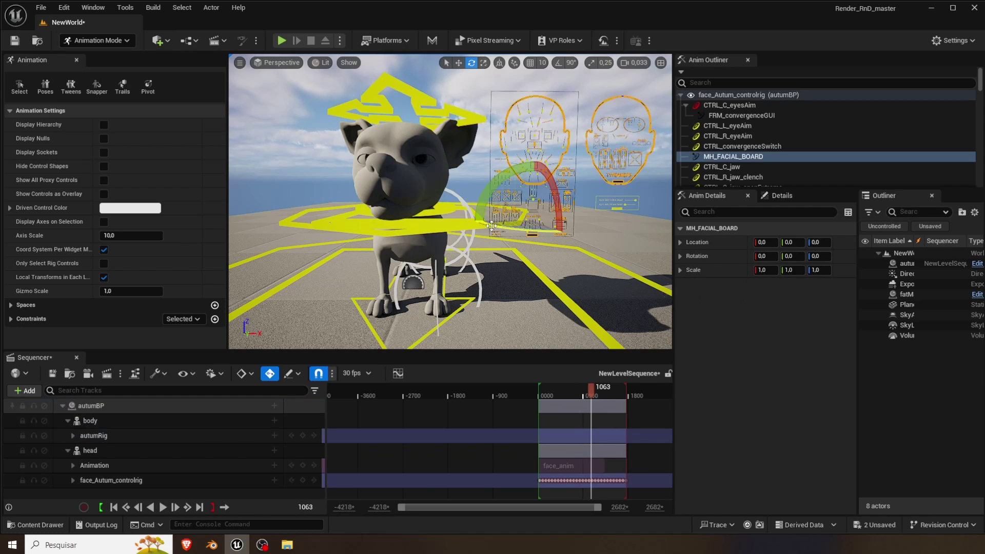
click(476, 165)
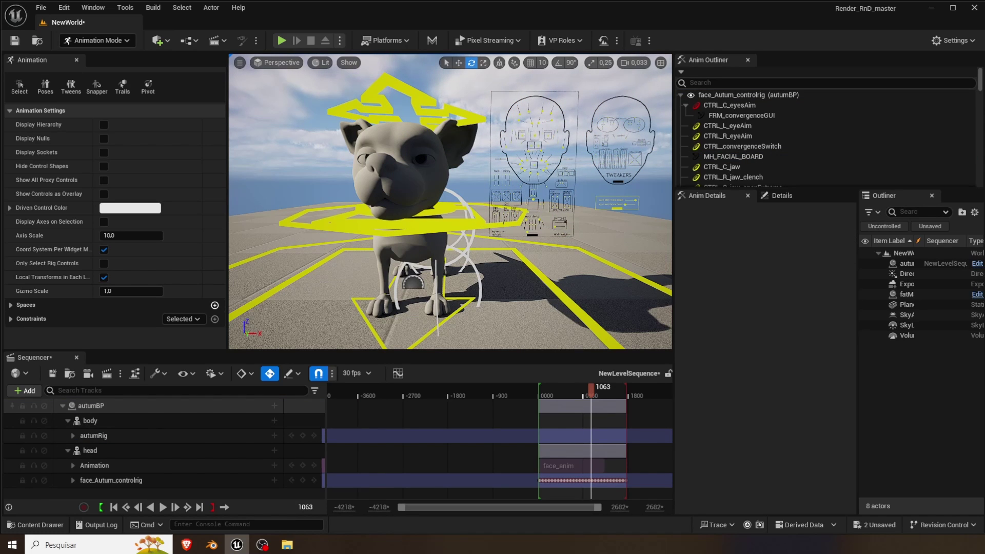
Rotate body_ctrl to about -8.7 degrees in Y, deselect it and inspect the posed dog
click(477, 220)
mouse_move(455, 178)
mouse_down()
mouse_move(414, 135)
mouse_move(460, 182)
mouse_up()
key(ctrl+space)
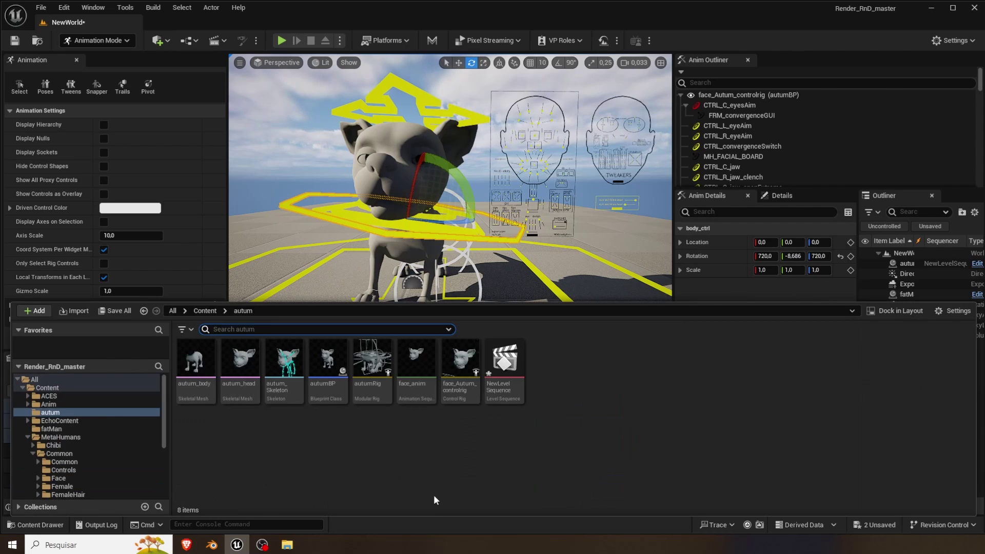
click(480, 121)
click(486, 130)
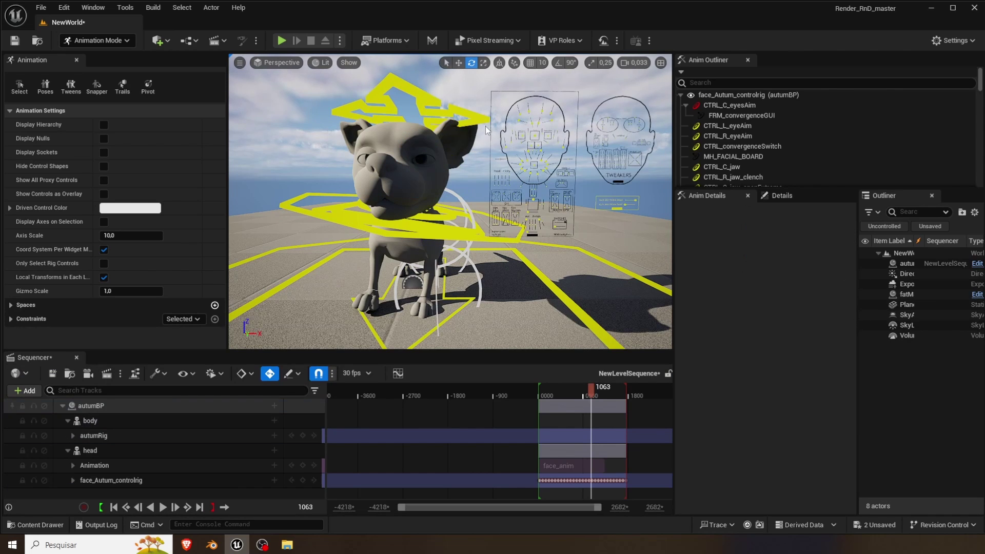
right_drag(466, 273, 416, 262)
right_drag(437, 211, 485, 216)
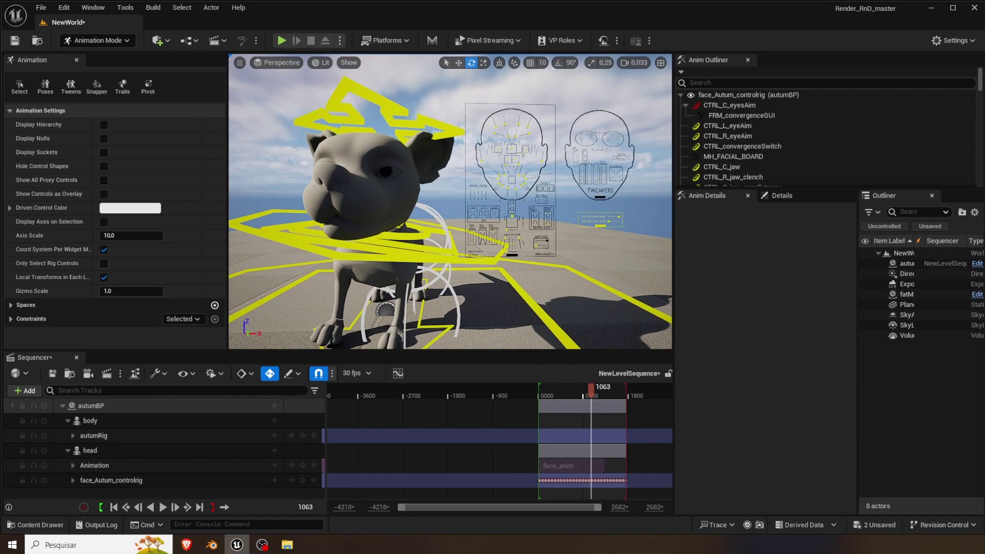